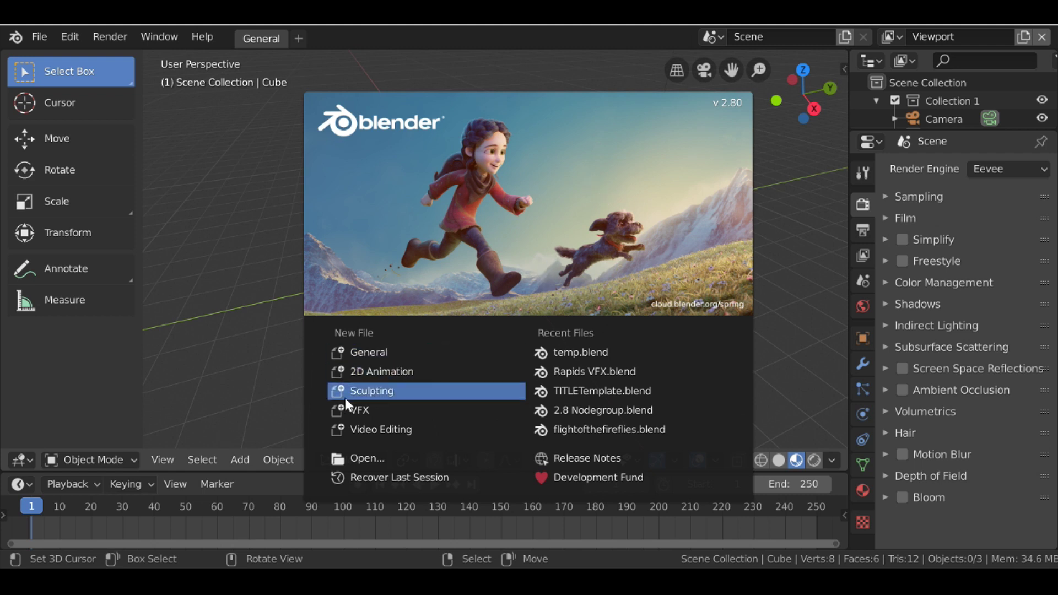
Step: Start a new VFX project and join the dopesheet into the 3D viewport
left_click(428, 418)
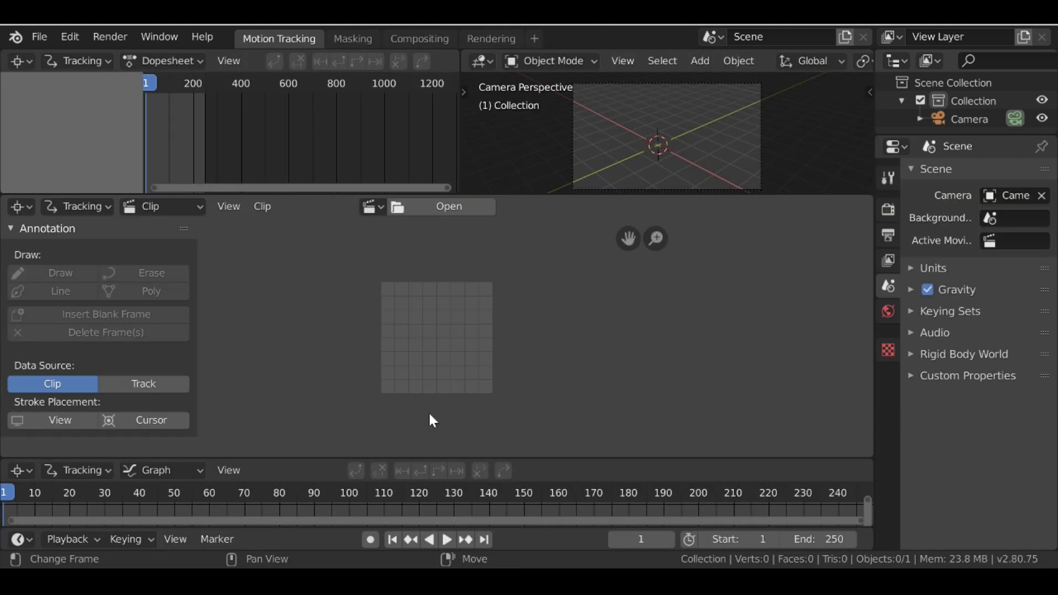
right_click(458, 170)
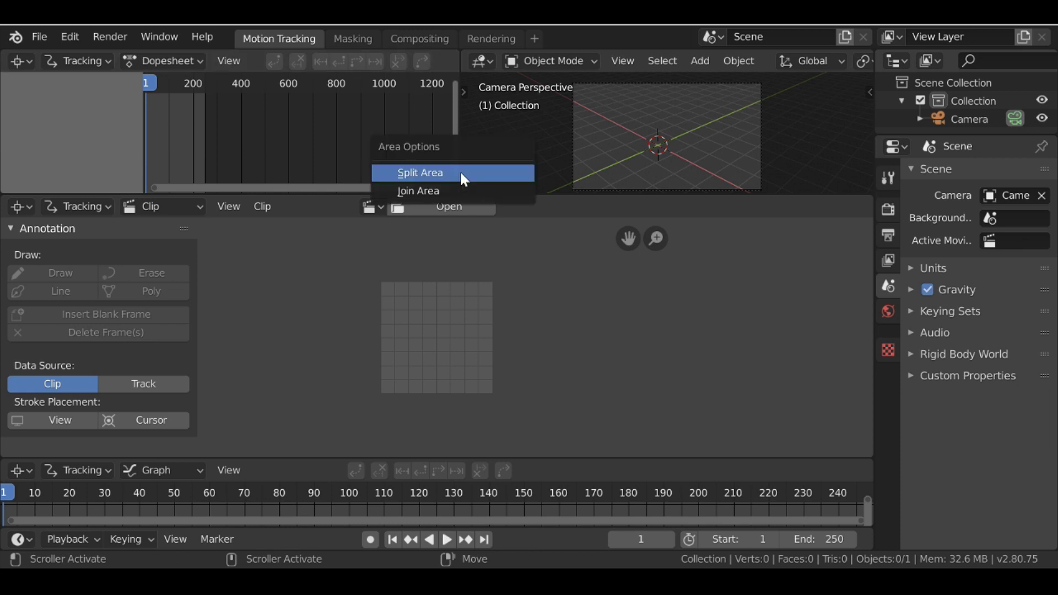
left_click(427, 188)
left_click(250, 142)
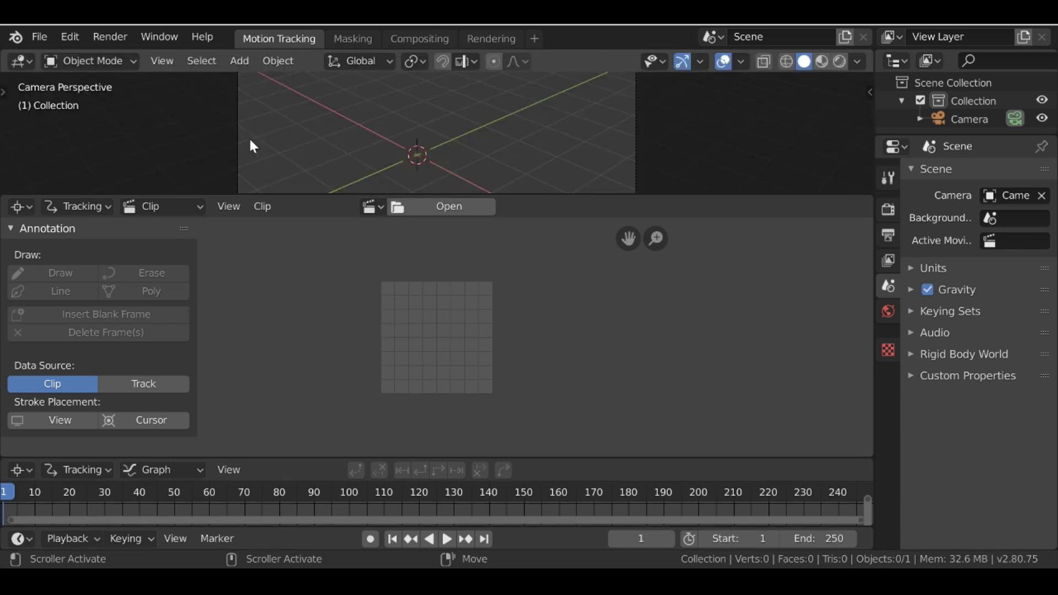
Step: Join the clip editor over the 3D viewport so it fills the upper workspace
right_click(621, 195)
left_click(620, 196)
left_click(610, 132)
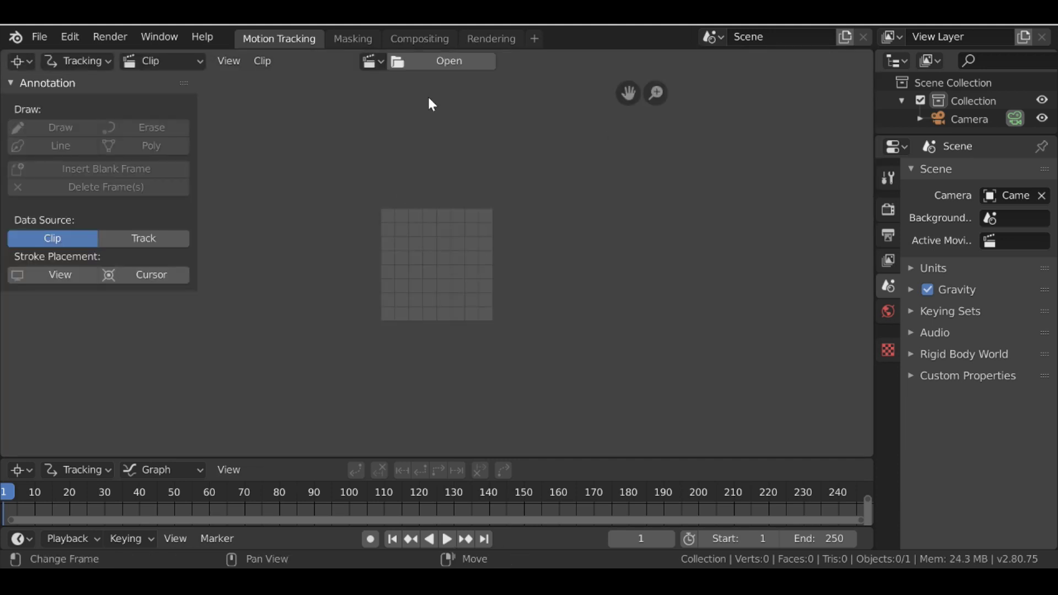
Step: Load the footage 'Cattle - 1949 (1).mp4' into the clip editor
left_click(449, 62)
left_click(435, 142)
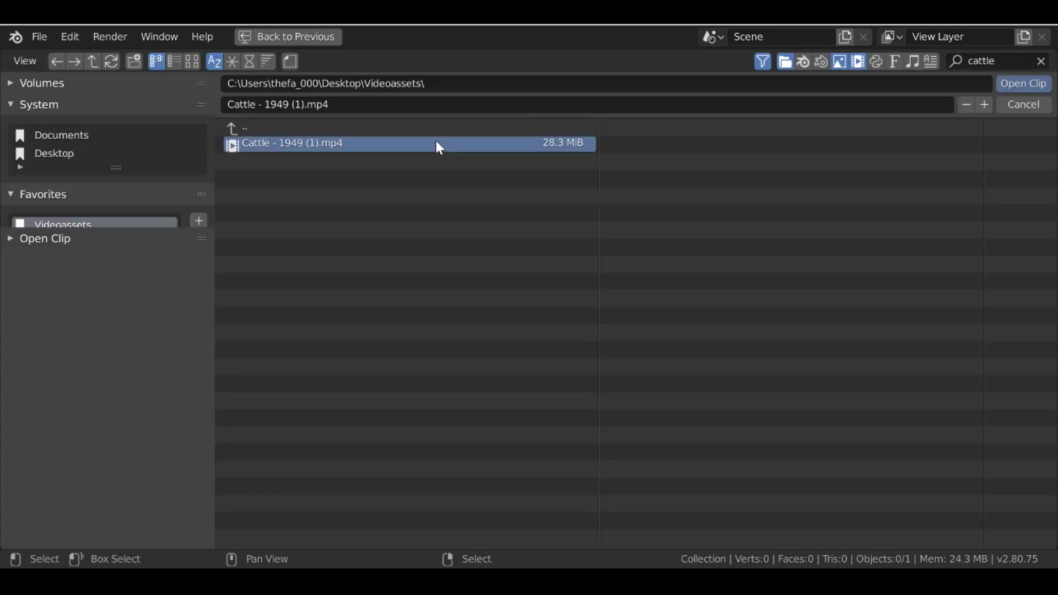
left_click(1013, 85)
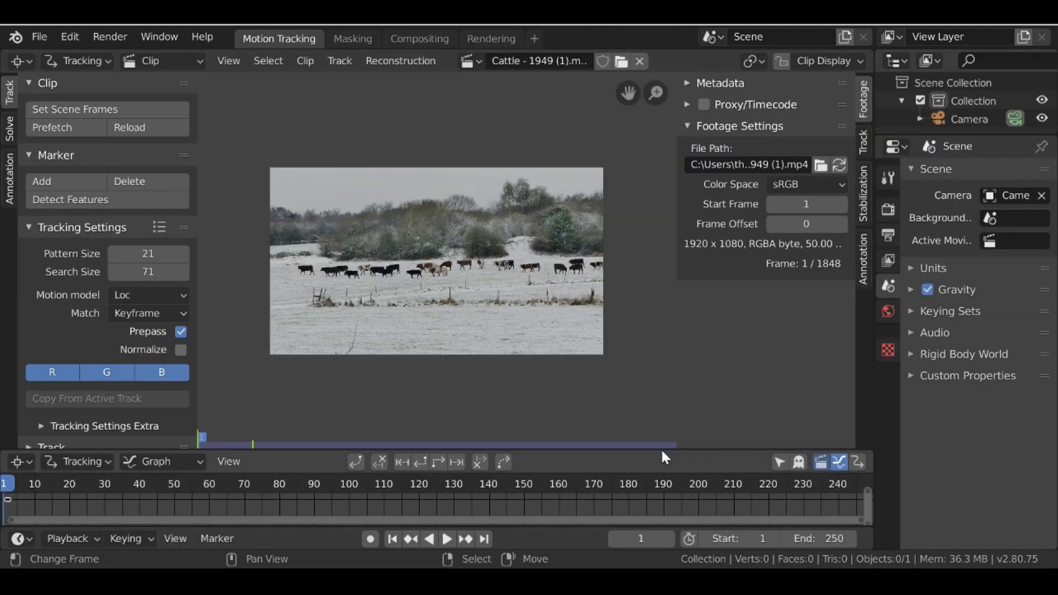
Step: Raise the graph editor's top border to give it more height
left_click_drag(664, 450, 665, 391)
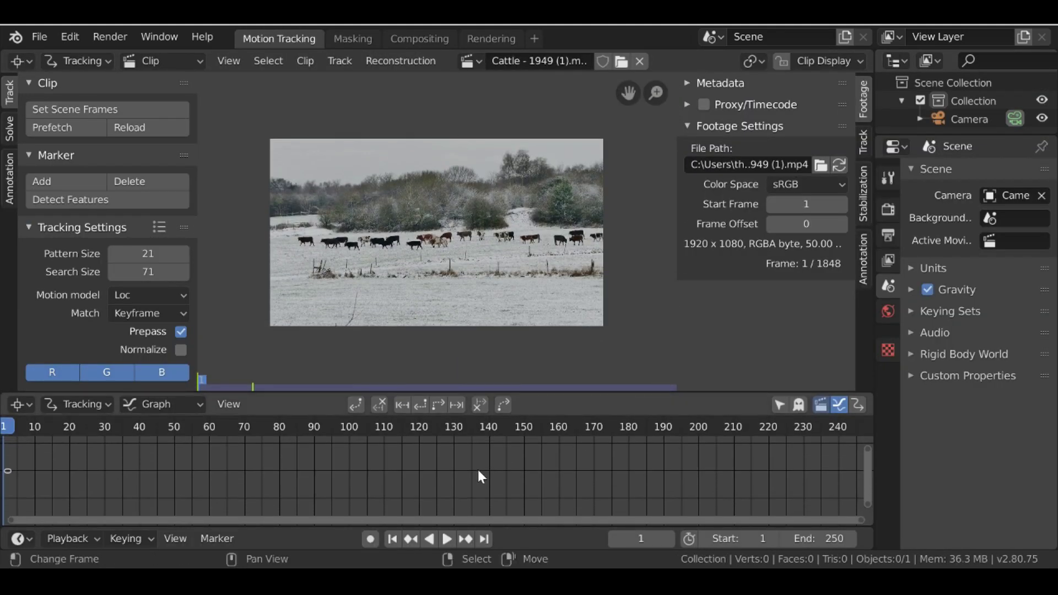
scroll(477, 467, "down", 3)
scroll(458, 467, "up", 2, "ctrl")
scroll(396, 469, "up", 2)
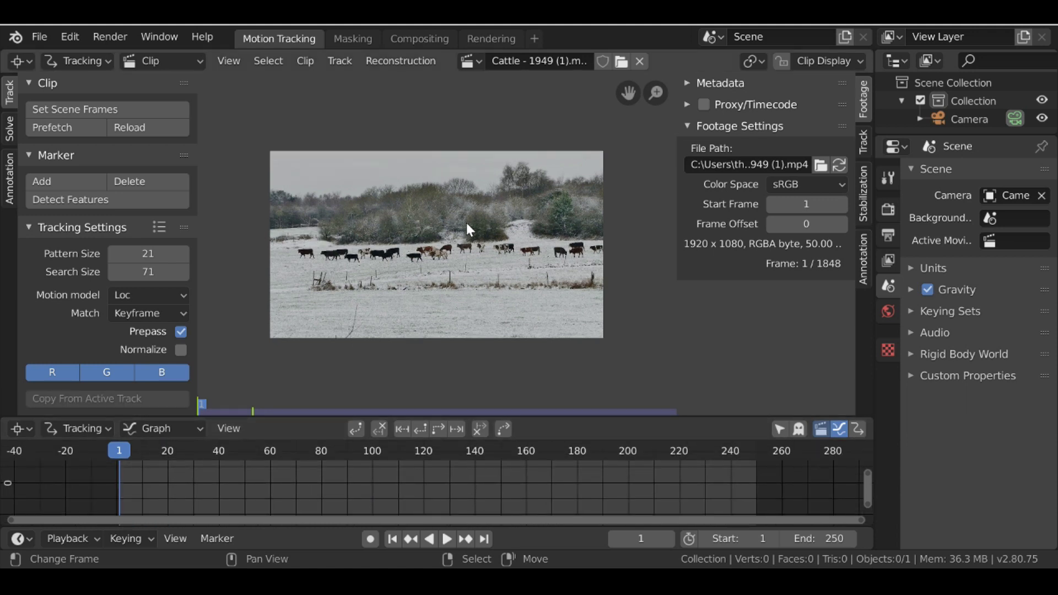
scroll(488, 274, "up", 2)
scroll(488, 273, "down", 1)
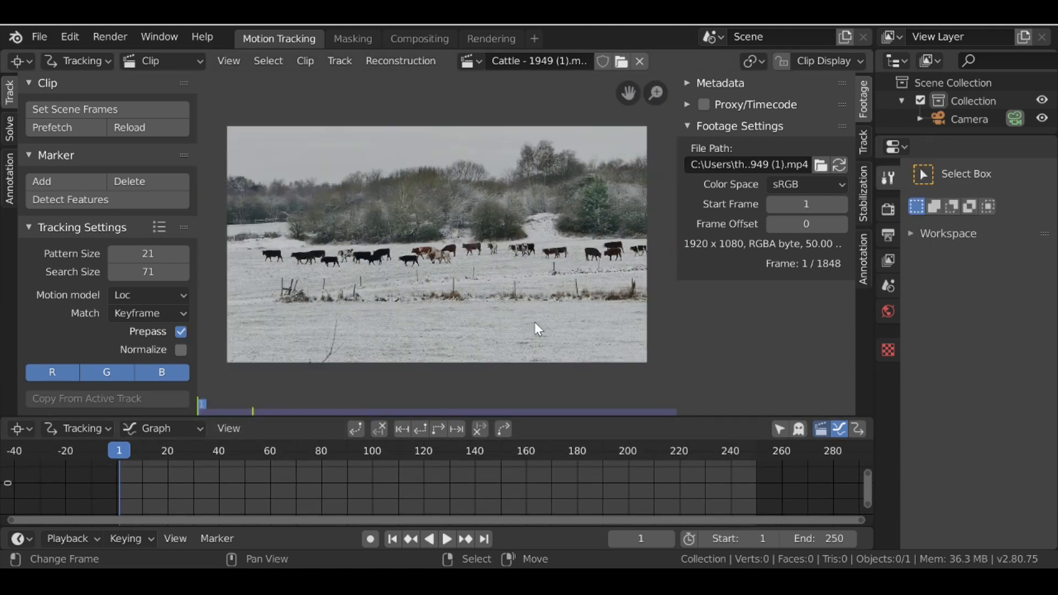
Step: In Render properties, expand Color Management and set View Transform to Standard
left_click(888, 209)
scroll(935, 375, "down", 2)
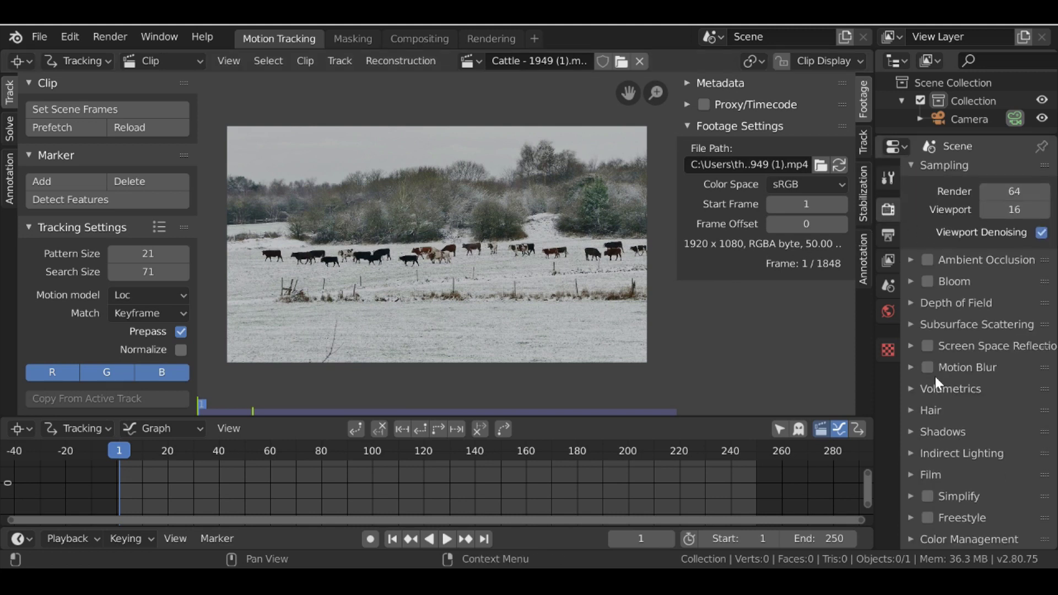
left_click(990, 537)
scroll(959, 439, "down", 6)
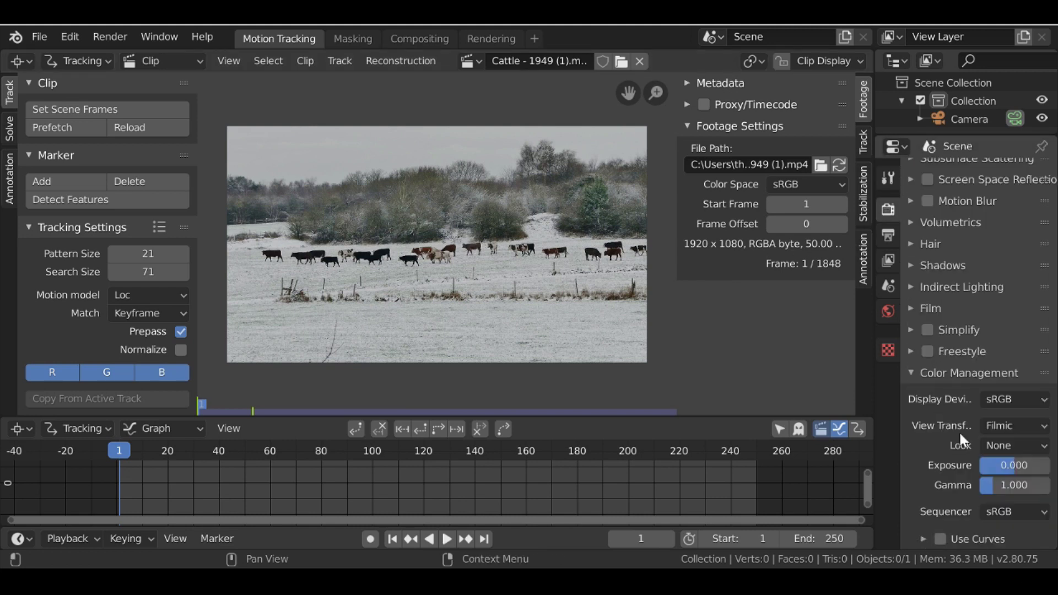
left_click(1022, 425)
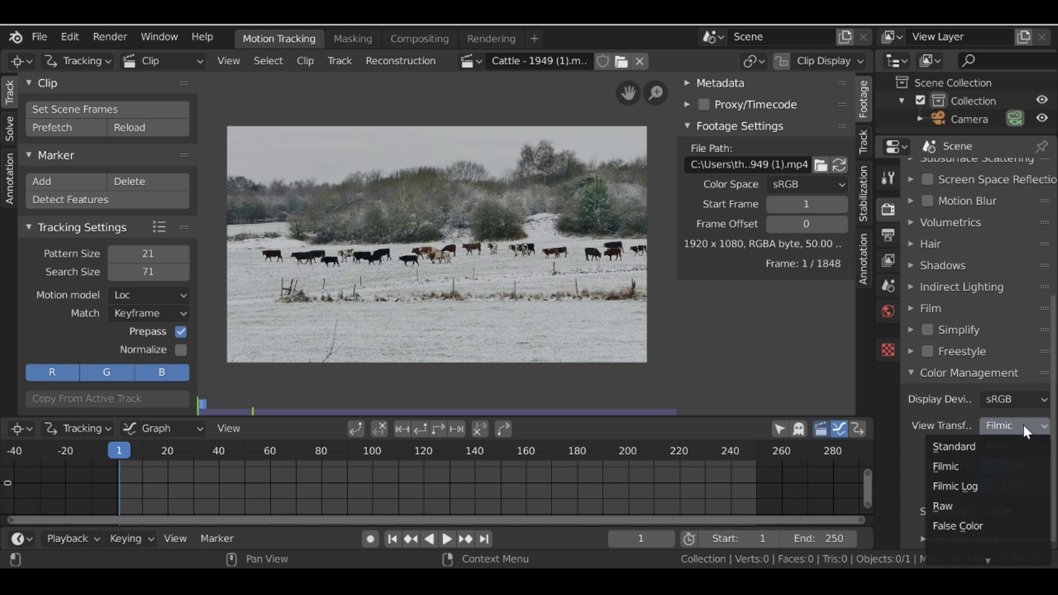
left_click(965, 451)
scroll(462, 392, "down", 1)
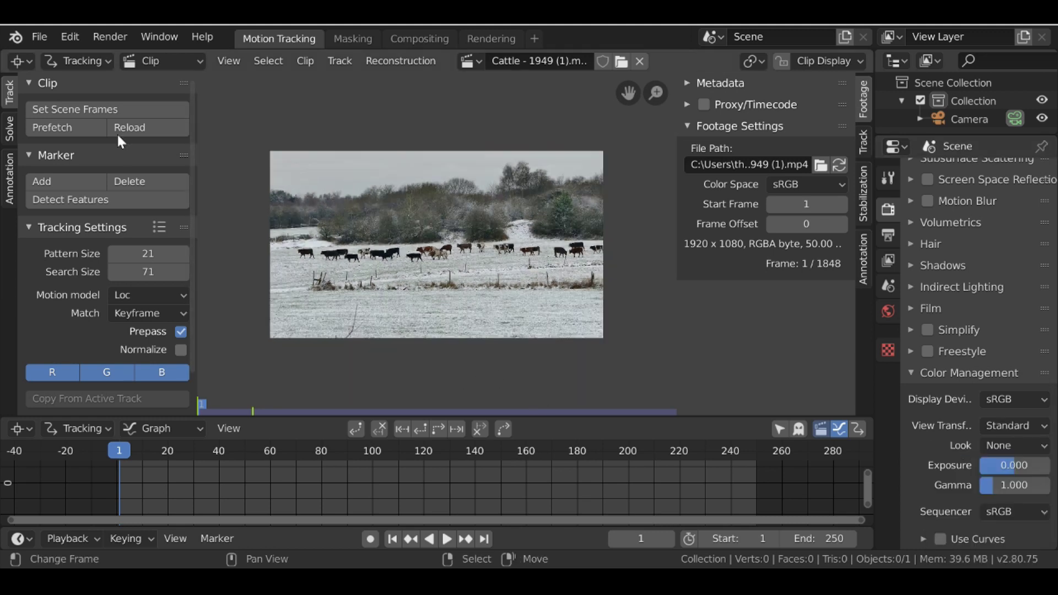
Step: Match the scene frame range to the clip, then undo both trial changes with Ctrl+Z
left_click(92, 107)
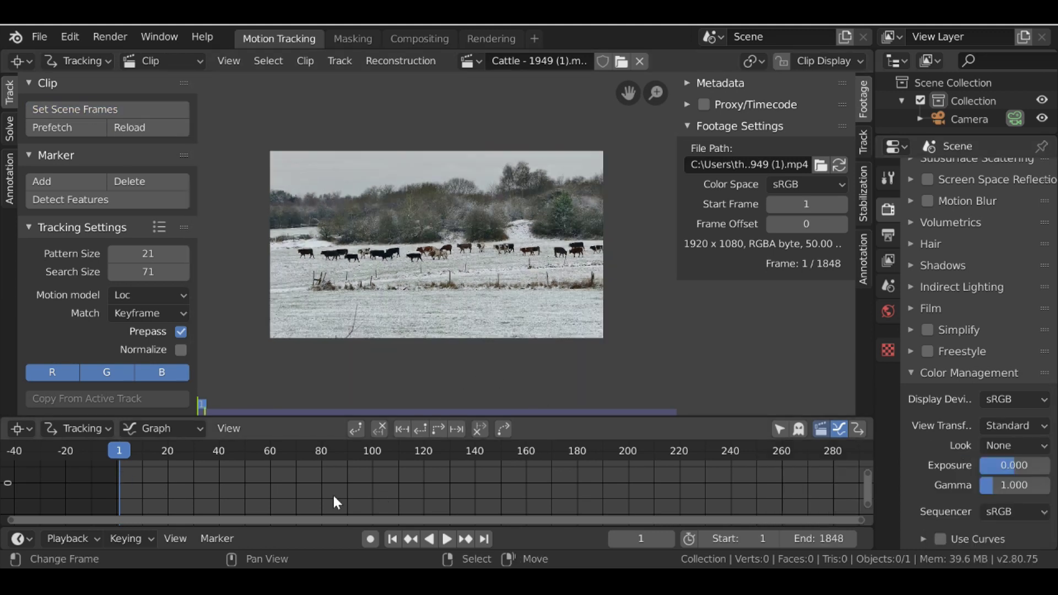
scroll(408, 501, "down", 3)
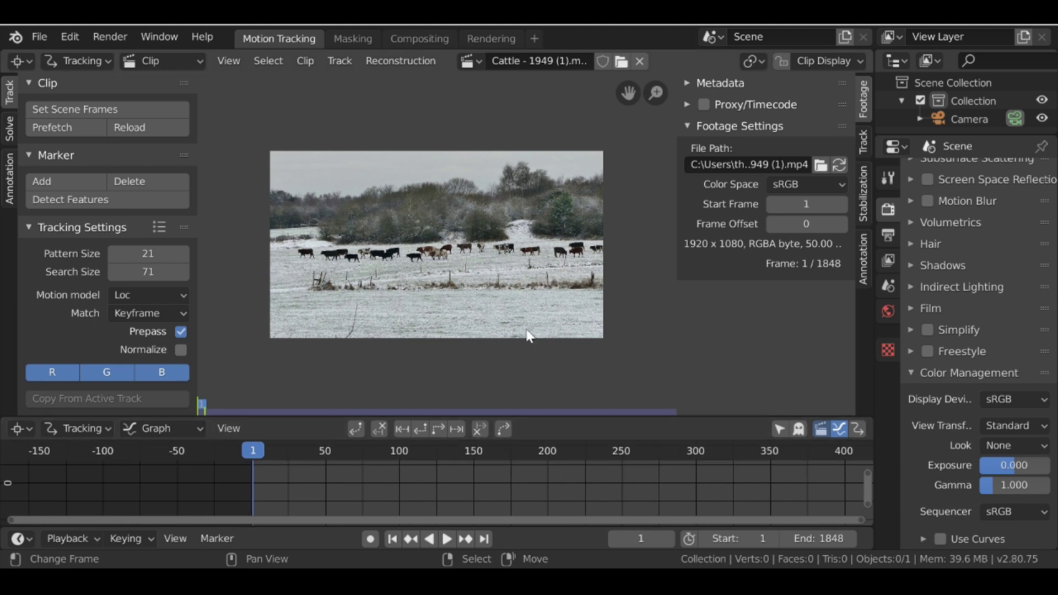
key("ctrl+z")
key("ctrl+z")
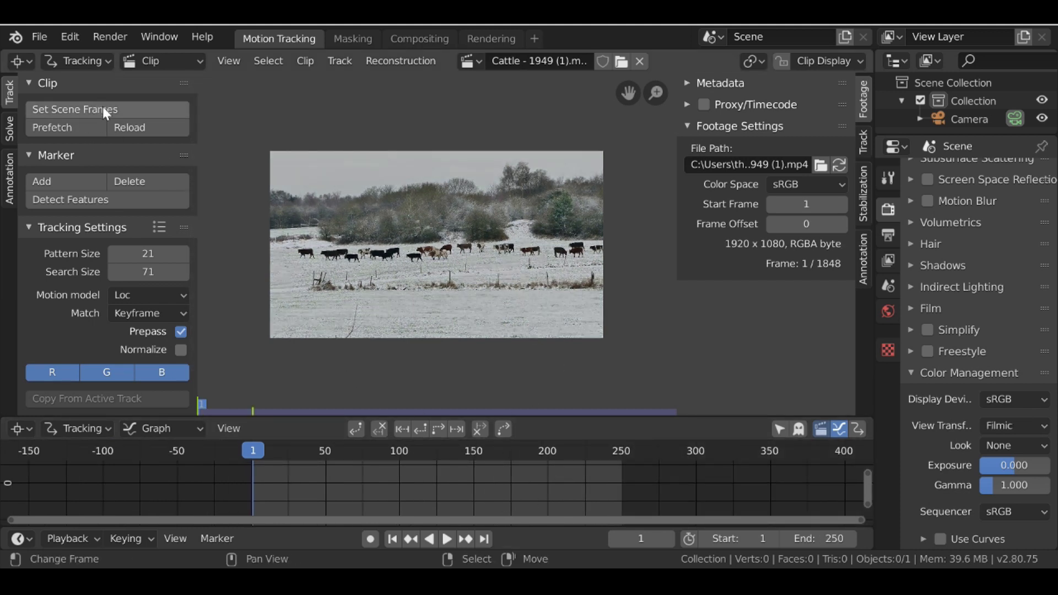
Step: Prefetch the cattle clip's frames into memory and scrub to about frame 125
left_click(68, 122)
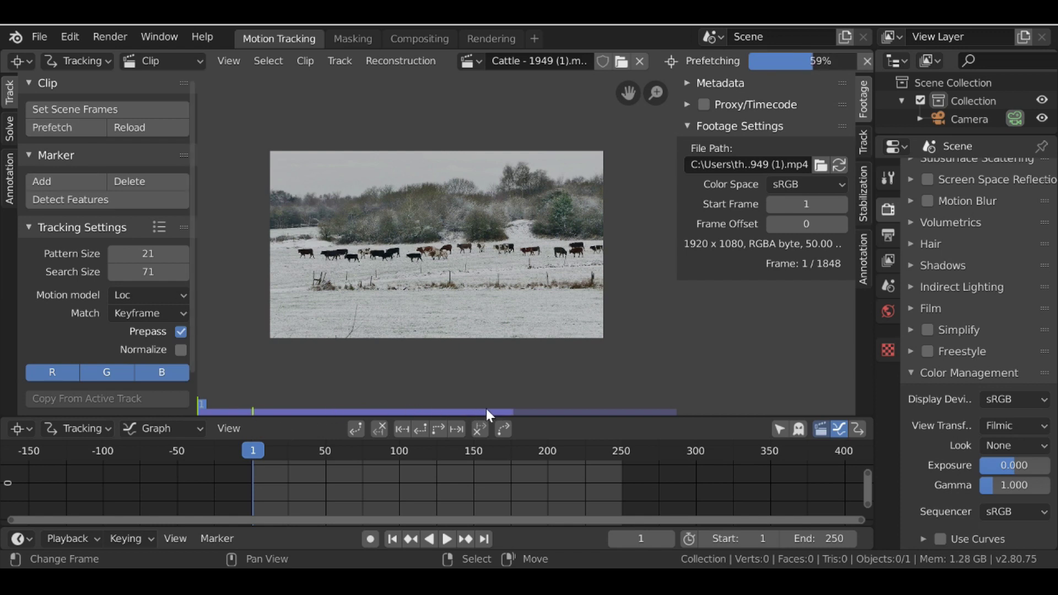
left_click(70, 36)
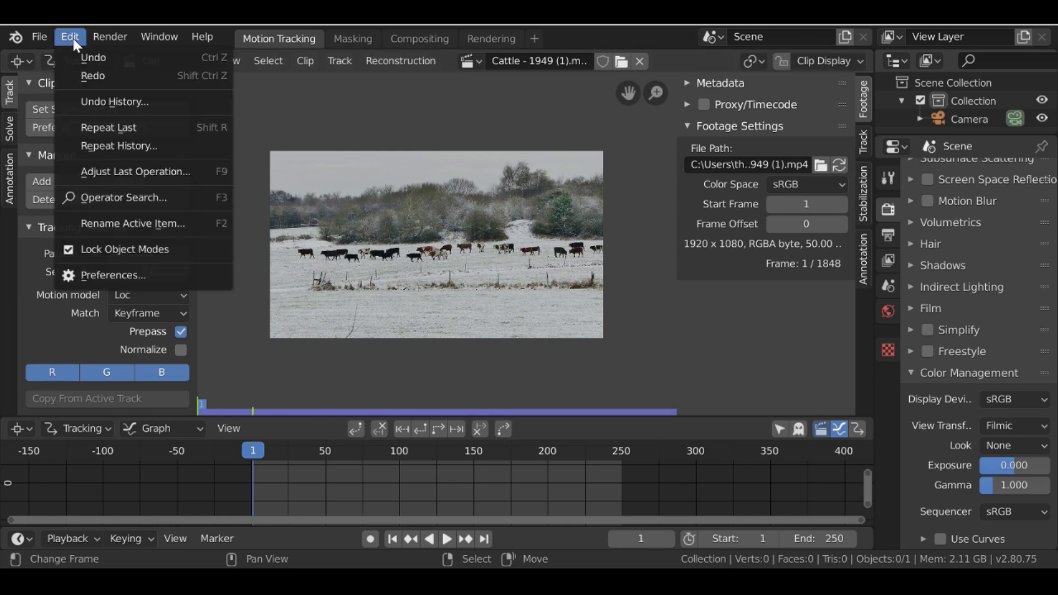
left_click(103, 277)
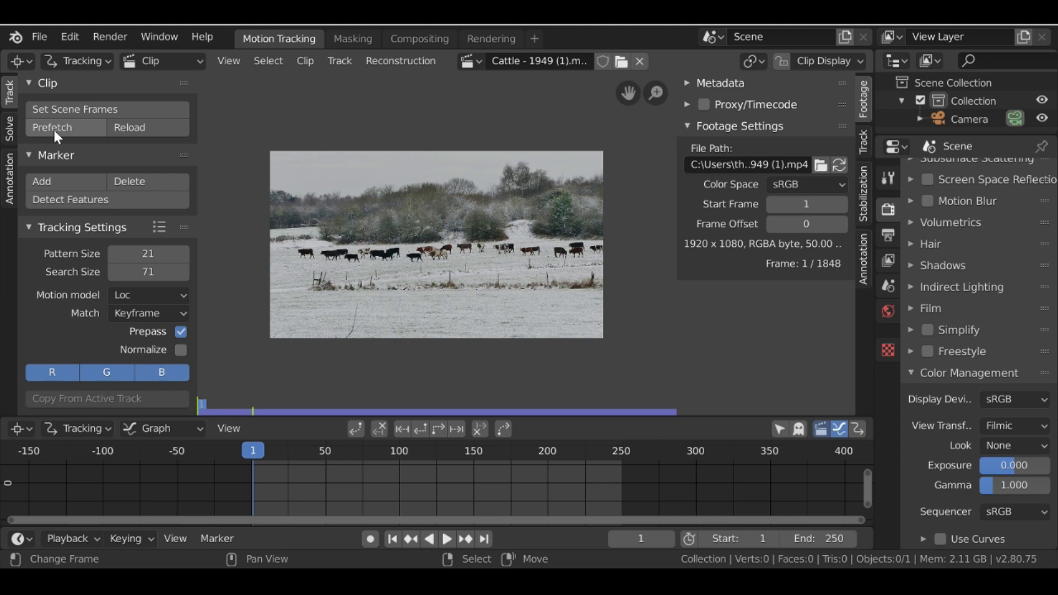
left_click_drag(344, 504, 434, 504)
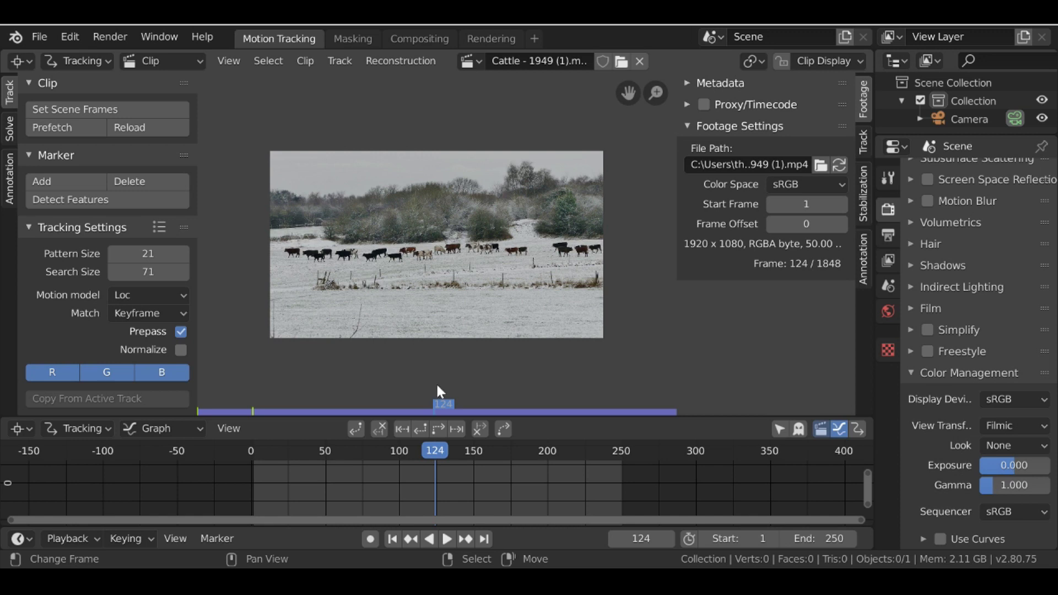
Step: Return to frame 1 and fit the whole clip to the editor width
left_click(390, 539)
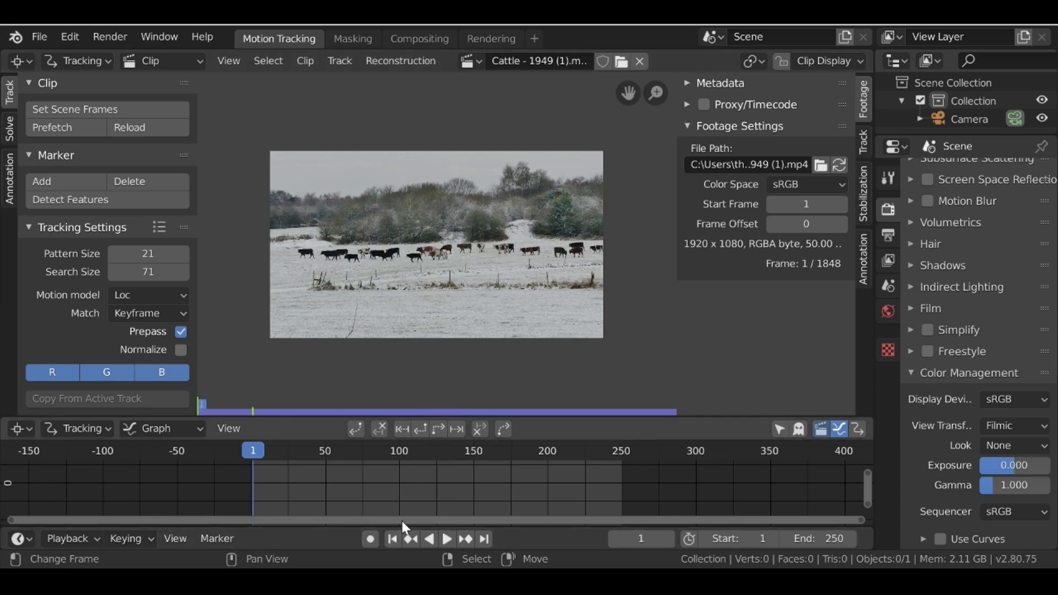
scroll(322, 332, "up", 1)
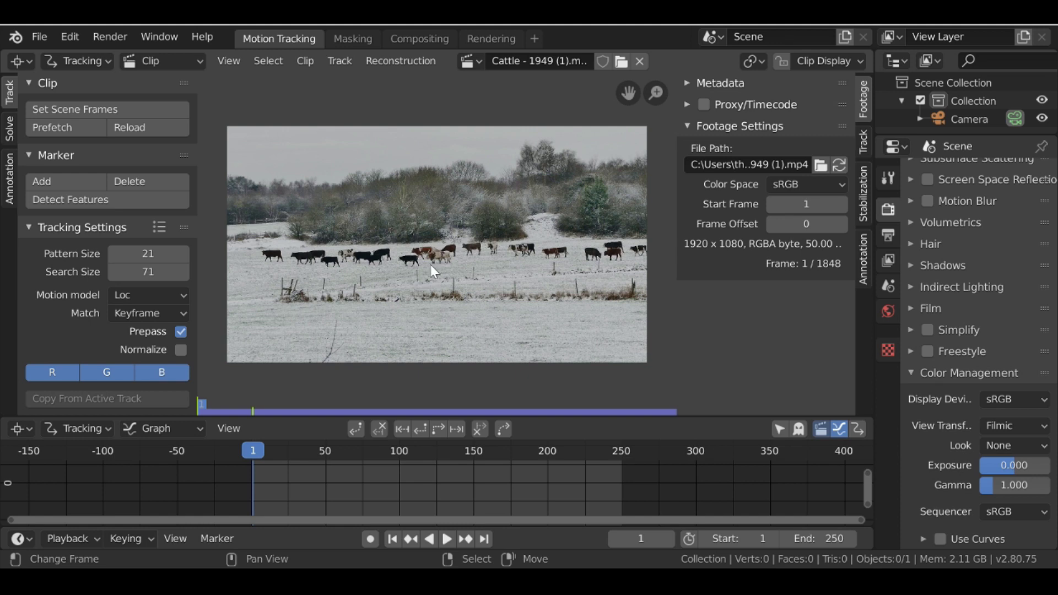
scroll(411, 282, "up", 3)
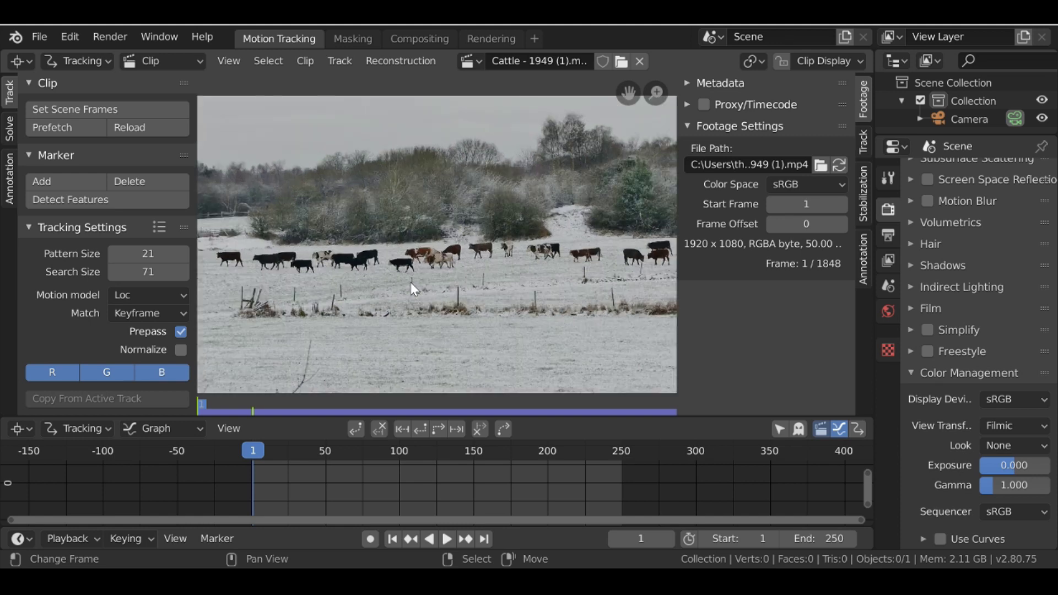
key("f")
scroll(378, 262, "down", 2)
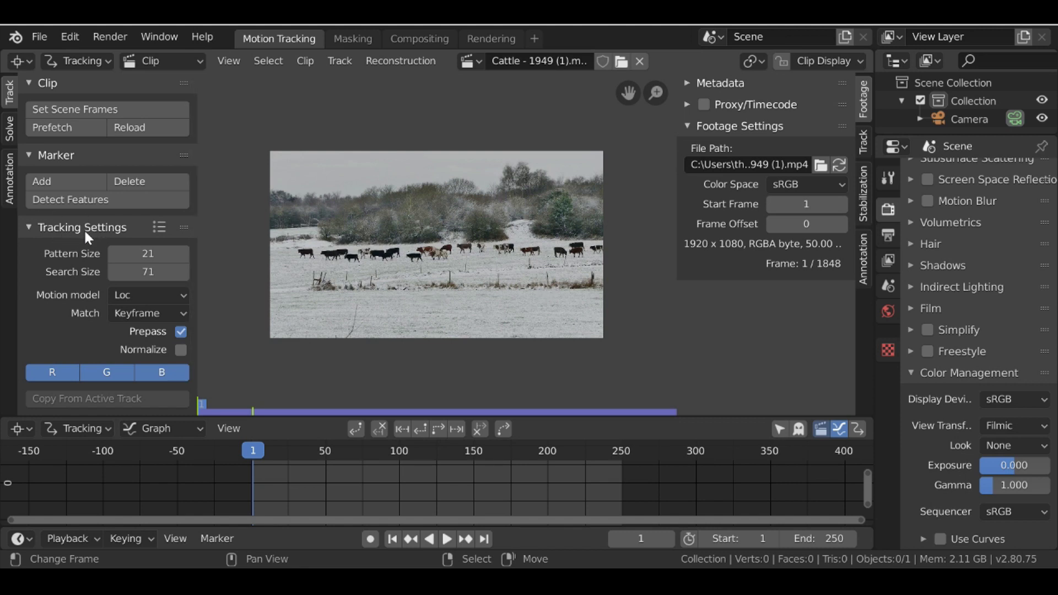
scroll(86, 237, "down", 1)
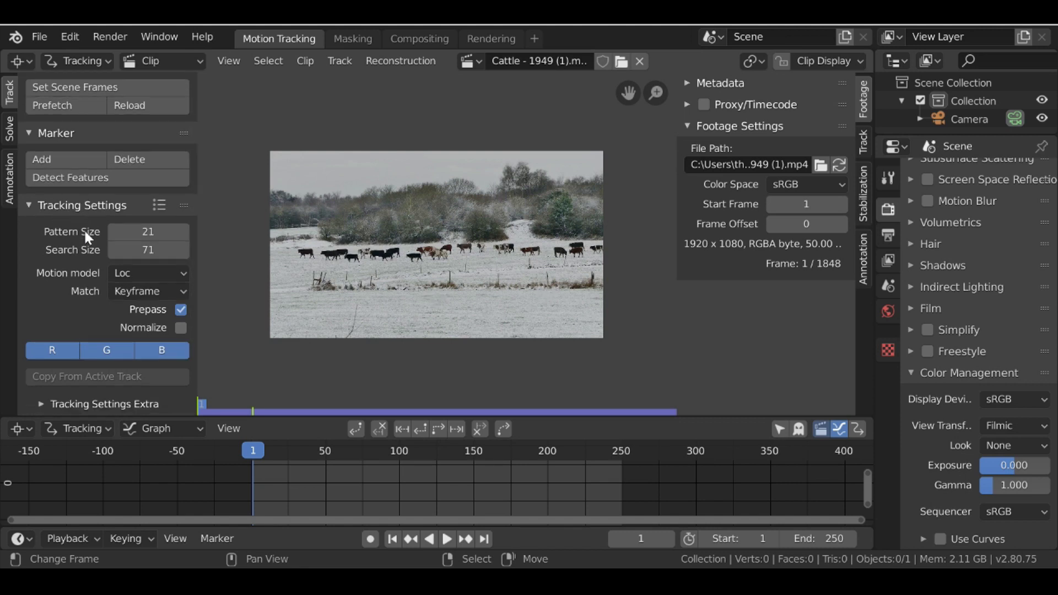
Step: Set tracking defaults to LocRot motion model, Previous frame matching, and Normalize on
left_click(149, 272)
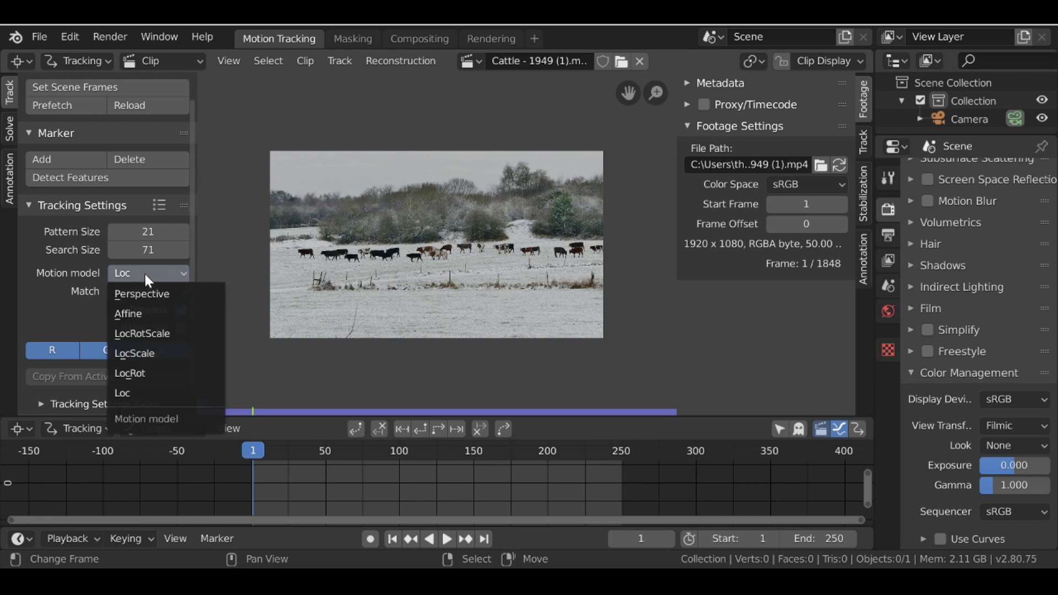
left_click(179, 378)
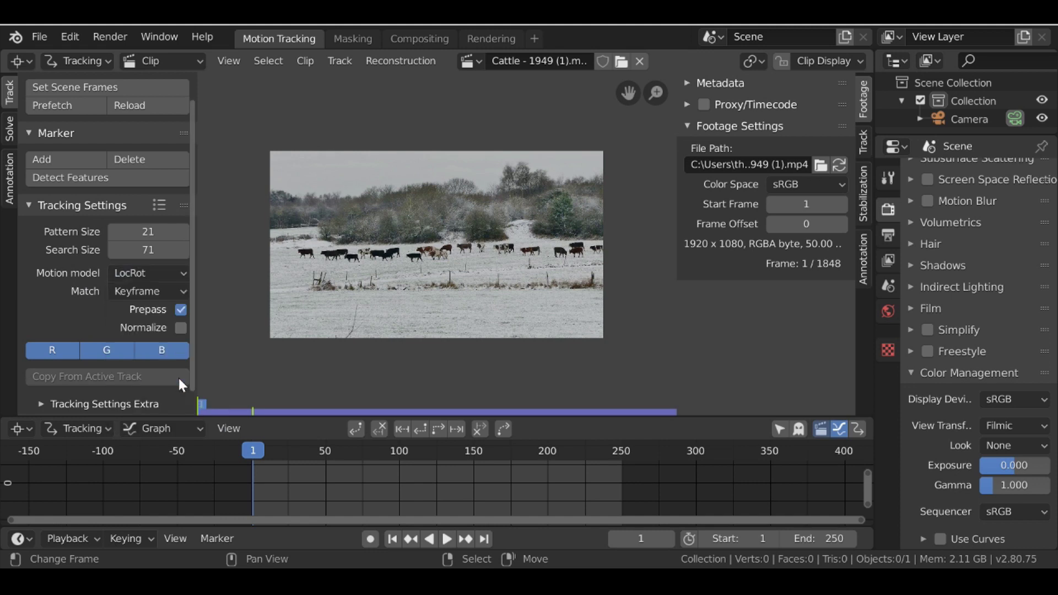
left_click(142, 293)
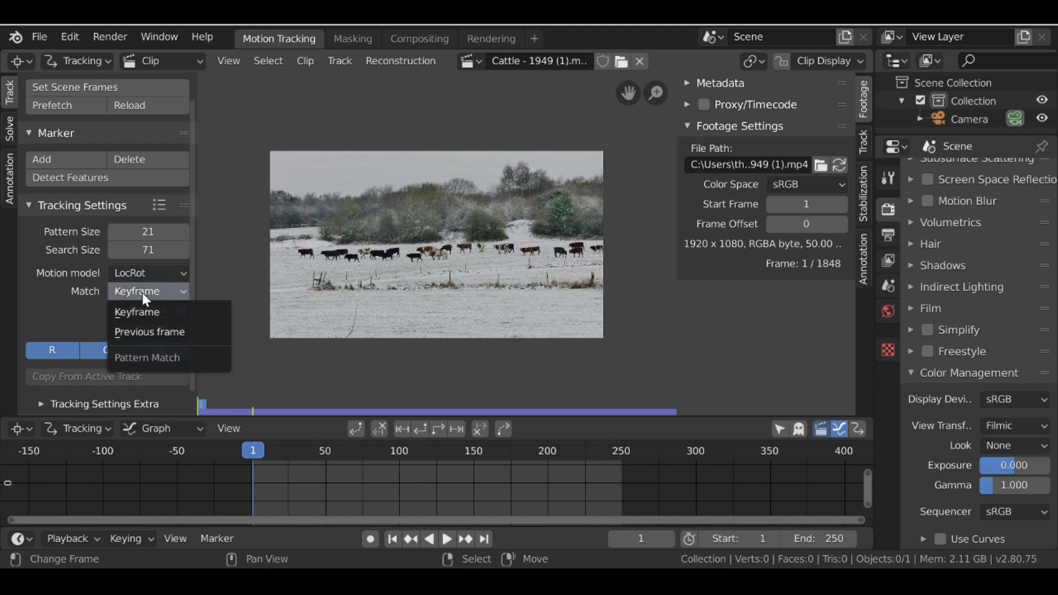
left_click(165, 330)
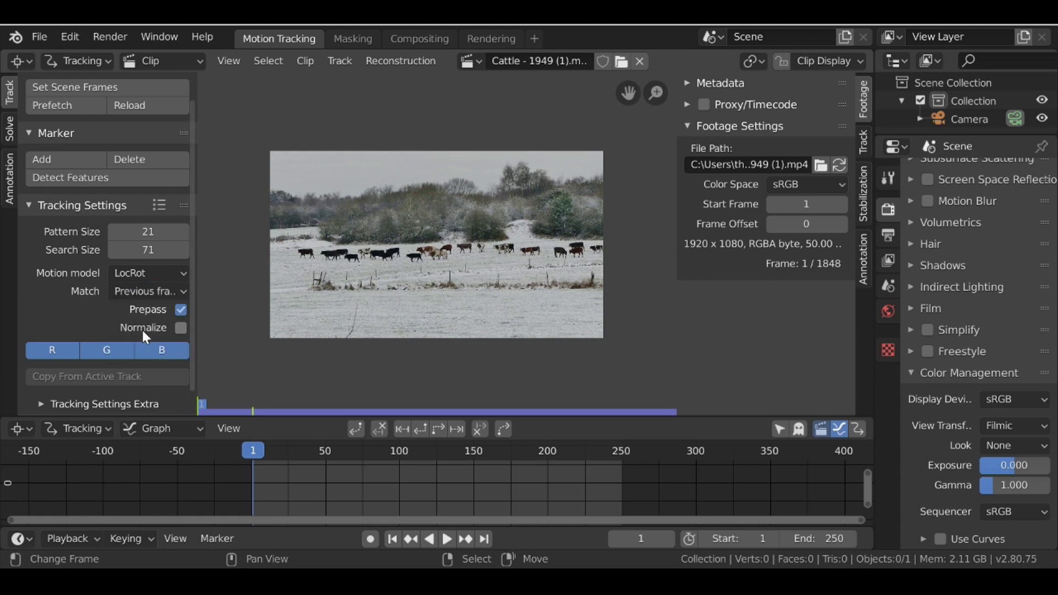
left_click(180, 329)
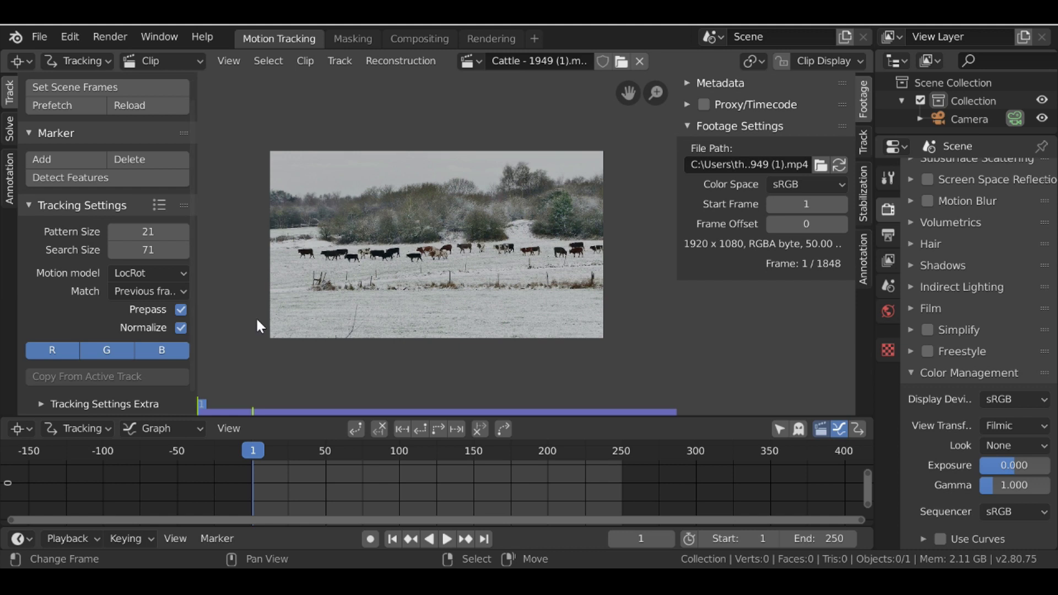
Step: Show the Track sidebar tab and place a first tracking marker on a fence post
left_click(863, 142)
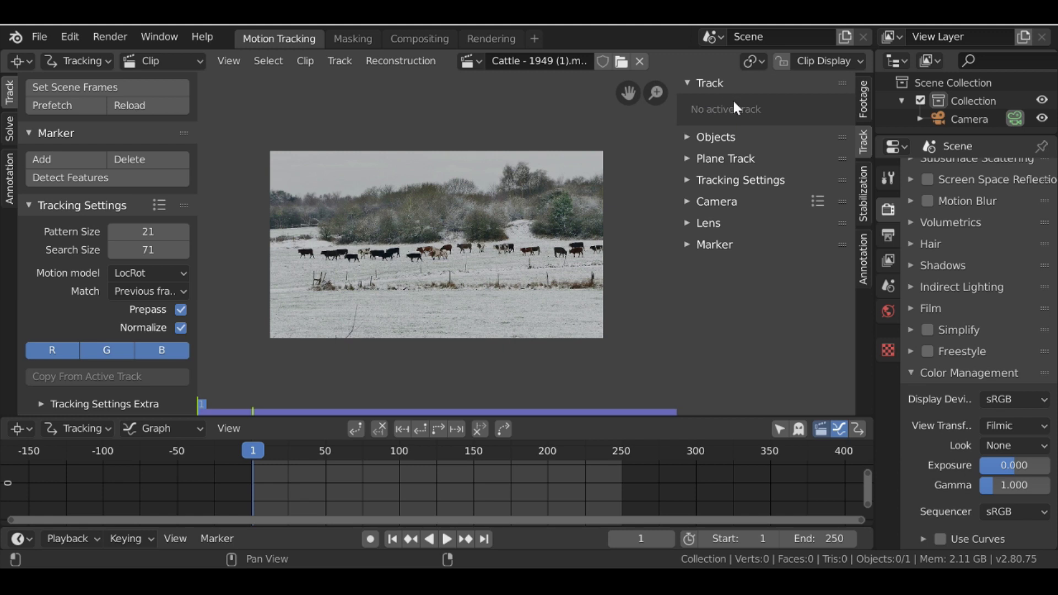
scroll(548, 233, "up", 1)
scroll(490, 233, "up", 2)
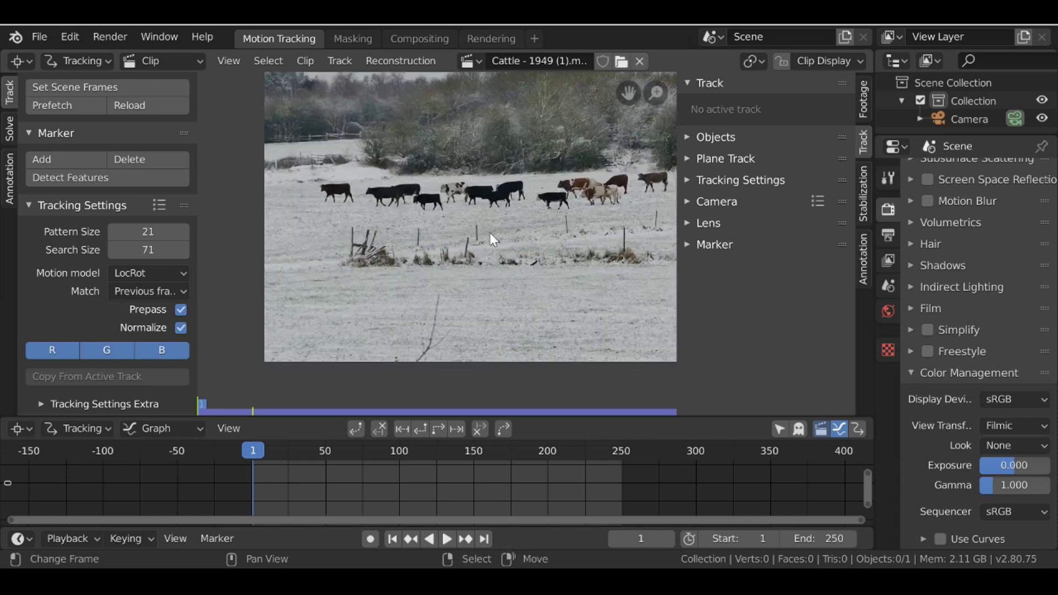
scroll(490, 233, "up", 2)
scroll(459, 263, "up", 1)
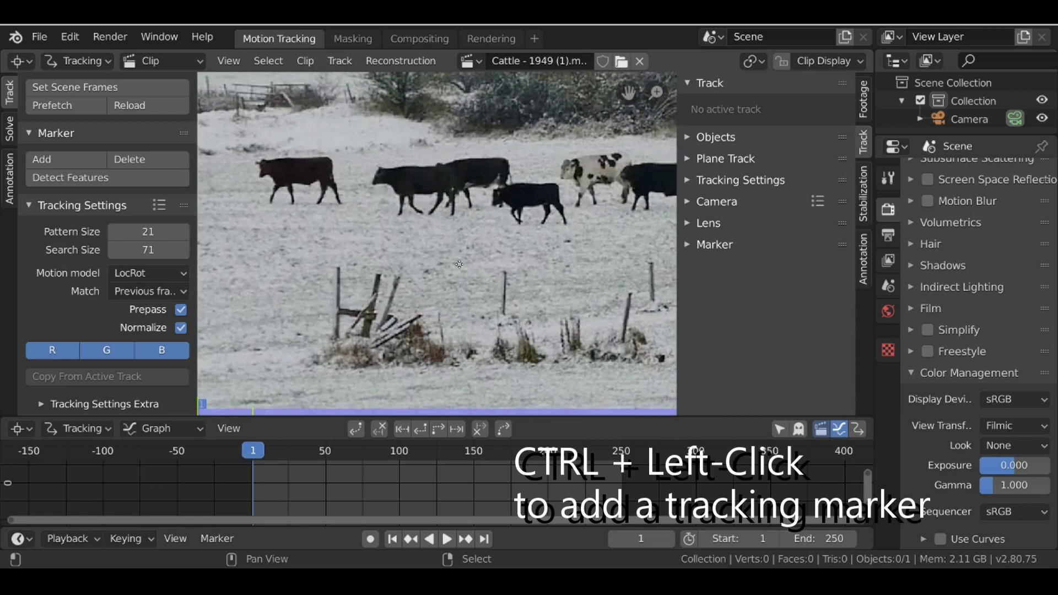
left_click(331, 242, "ctrl")
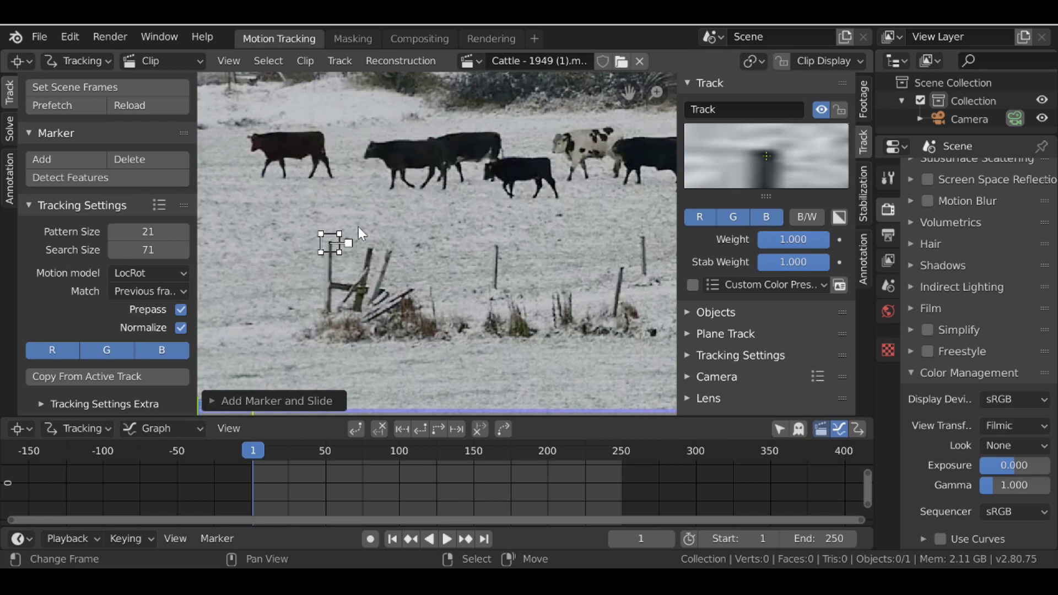
key("ctrl")
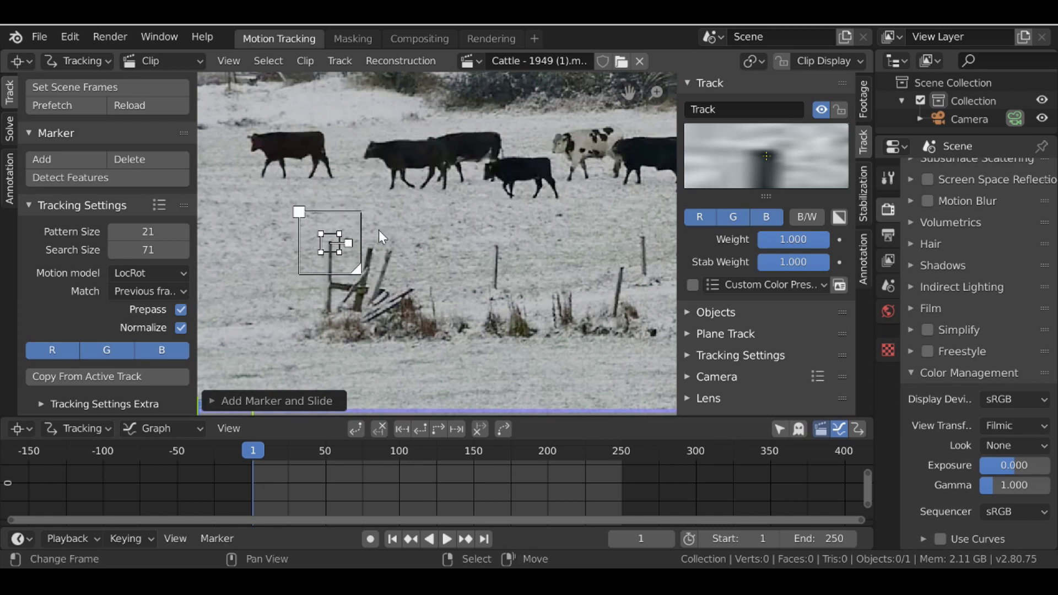
Step: Enable Search display in Clip Display to show each marker's search area
left_click(811, 60)
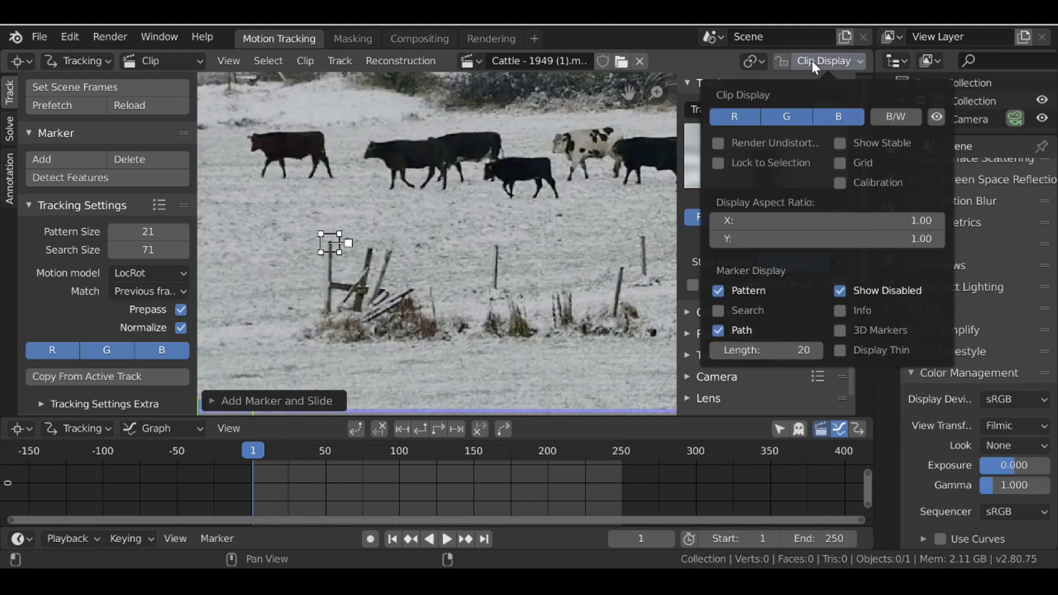
left_click(723, 310)
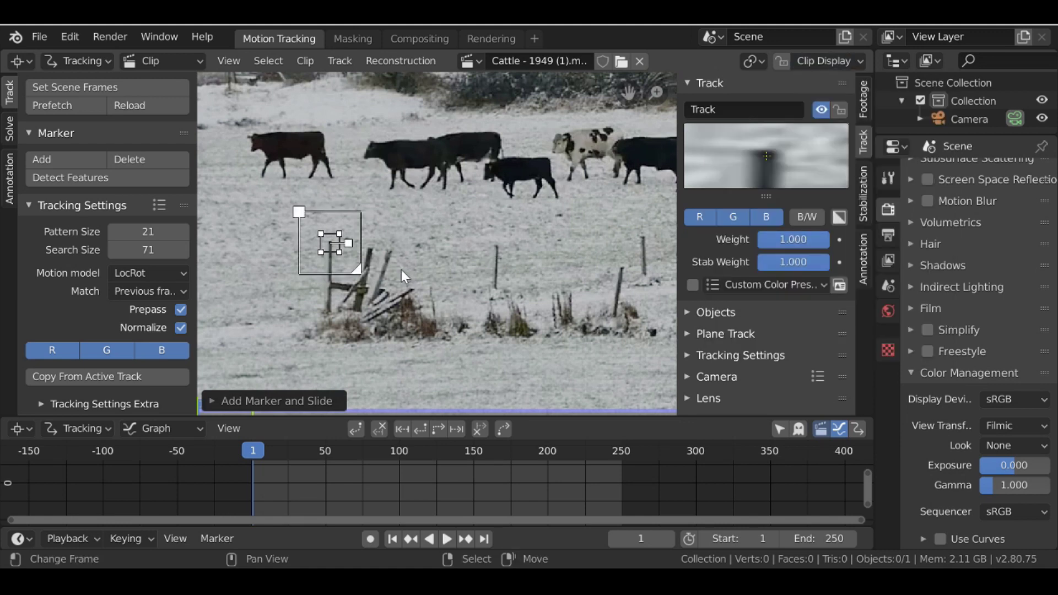
scroll(386, 240, "down", 4)
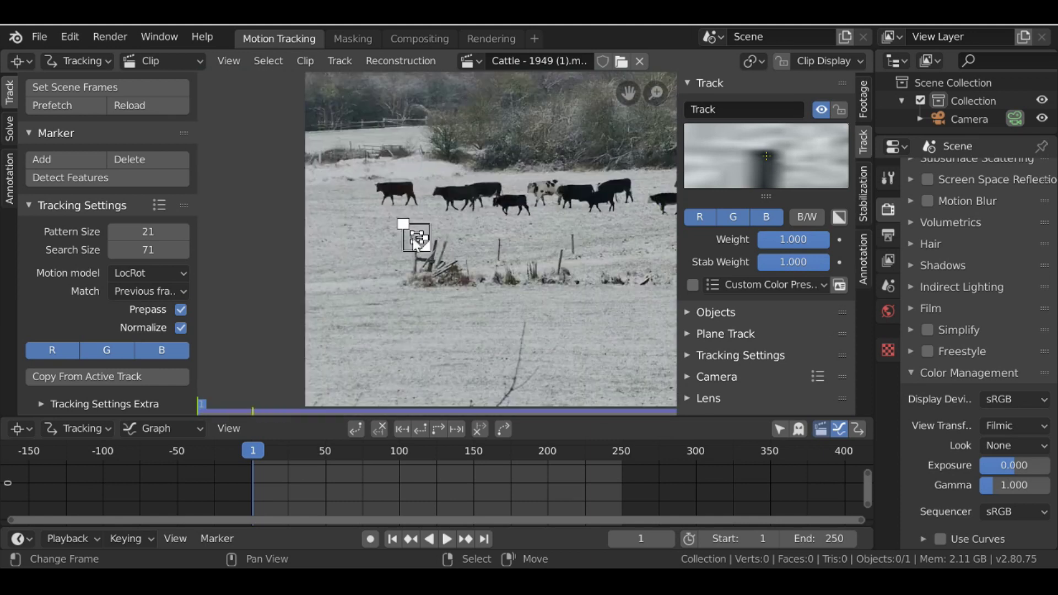
scroll(417, 242, "right", 5, "ctrl")
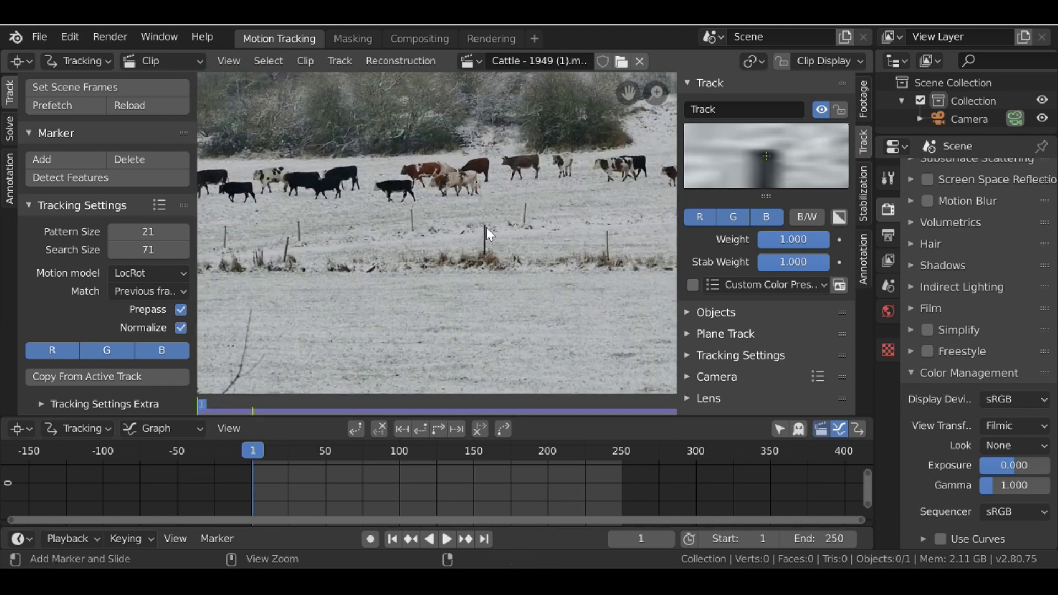
Step: Add two more fence-post markers, enlarging and repositioning the first, then recentre the frame
left_click(488, 234, "ctrl")
key("s")
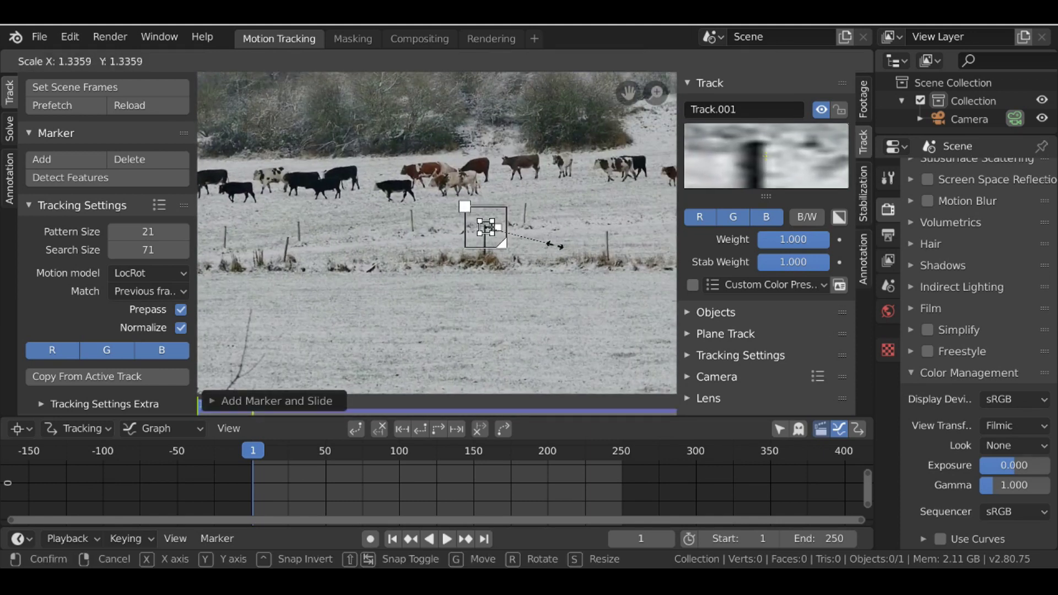
left_click(564, 245)
key("g")
left_click(576, 240)
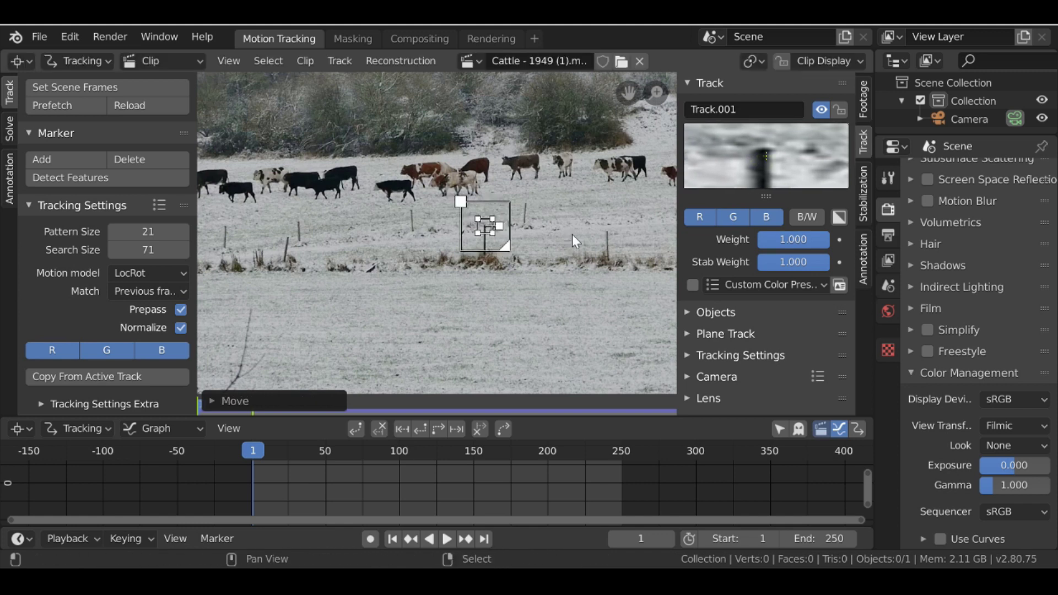
scroll(532, 256, "down", 4)
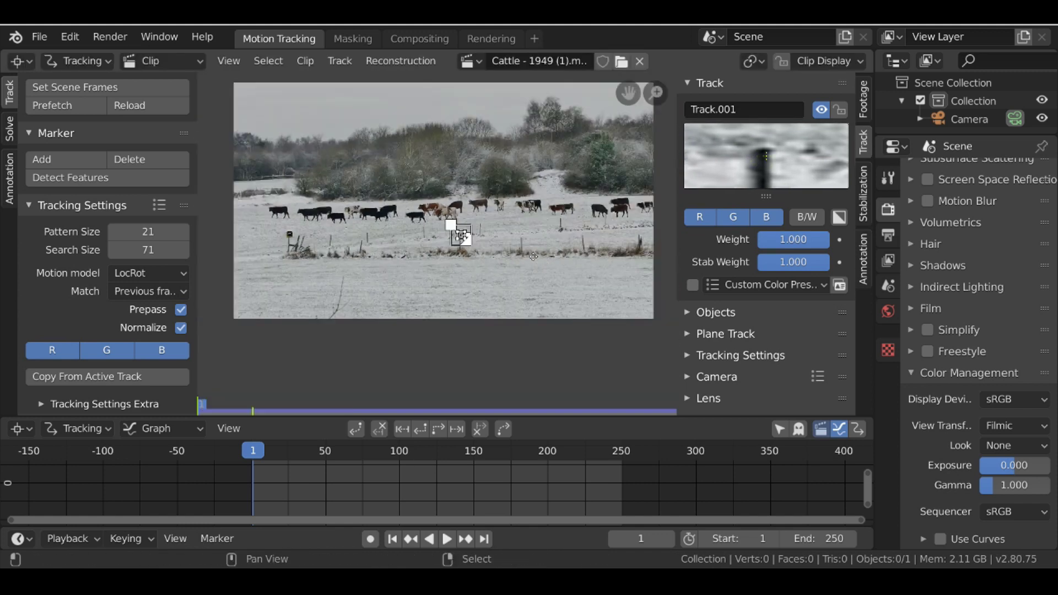
scroll(532, 256, "up", 6)
left_click(424, 256, "ctrl")
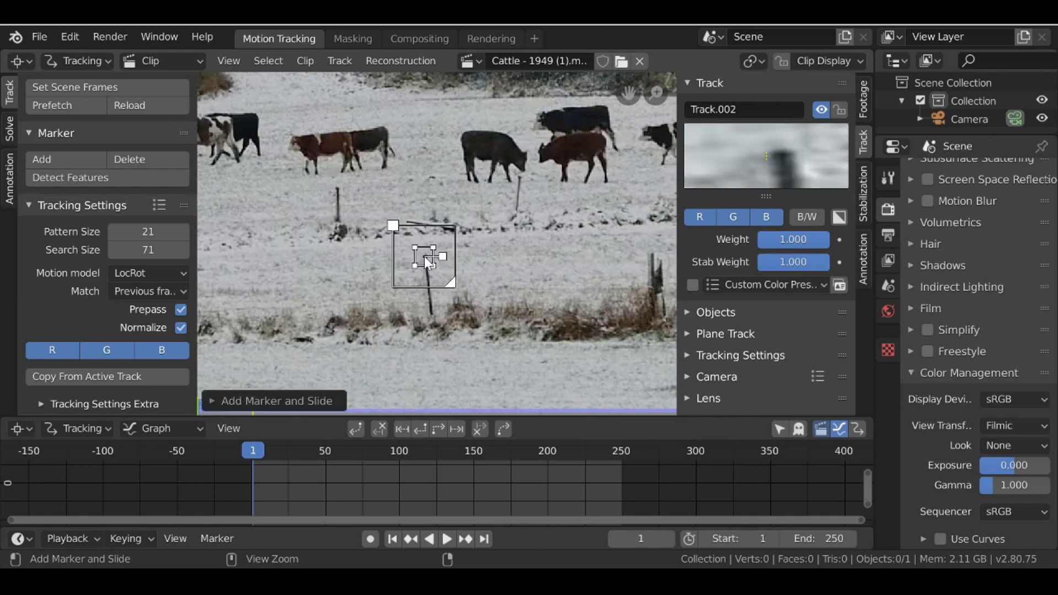
scroll(336, 251, "down", 6)
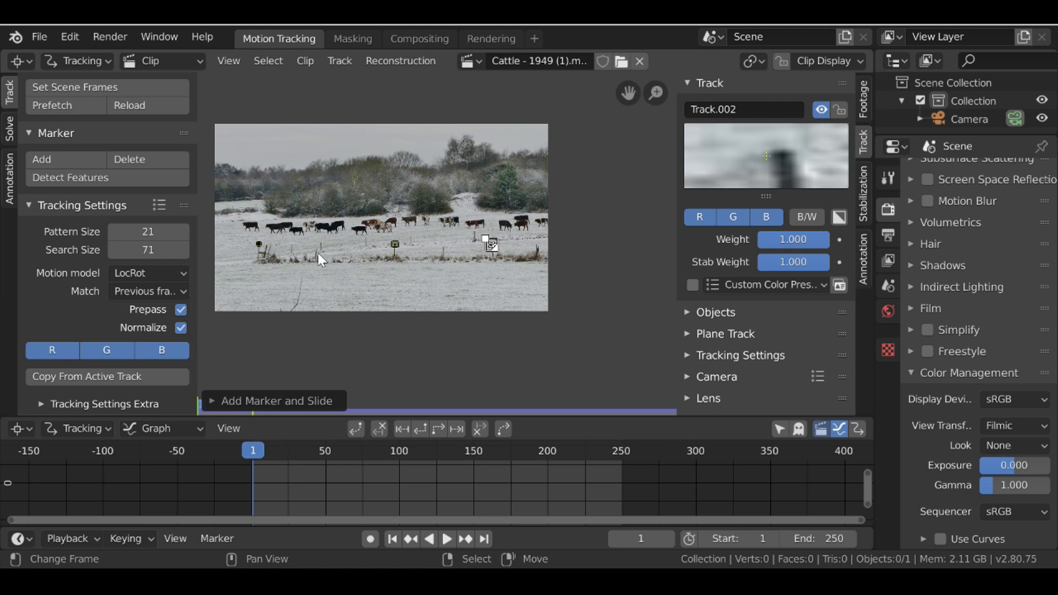
middle_click_drag(321, 259, 385, 303)
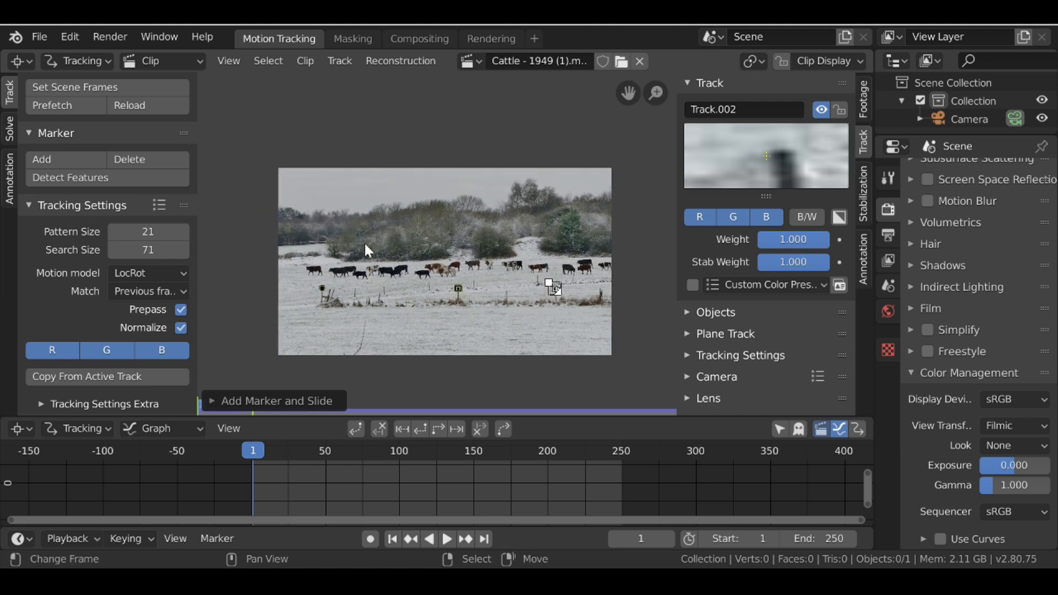
Step: Add two tracking markers on the treetops, enlarging the first one
scroll(362, 246, "up", 6)
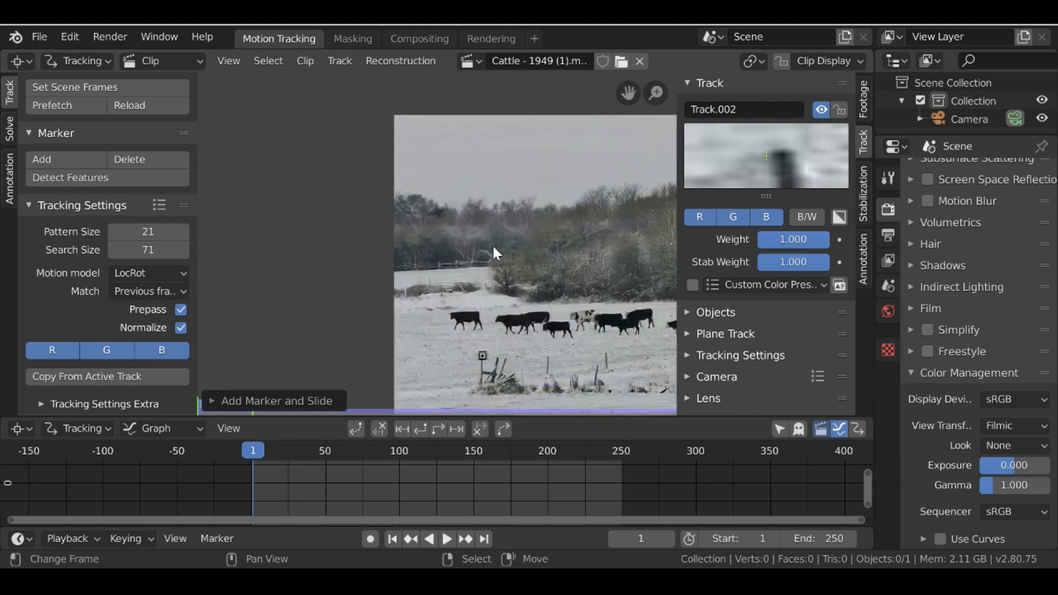
scroll(484, 202, "up", 1)
left_click(379, 216, "ctrl")
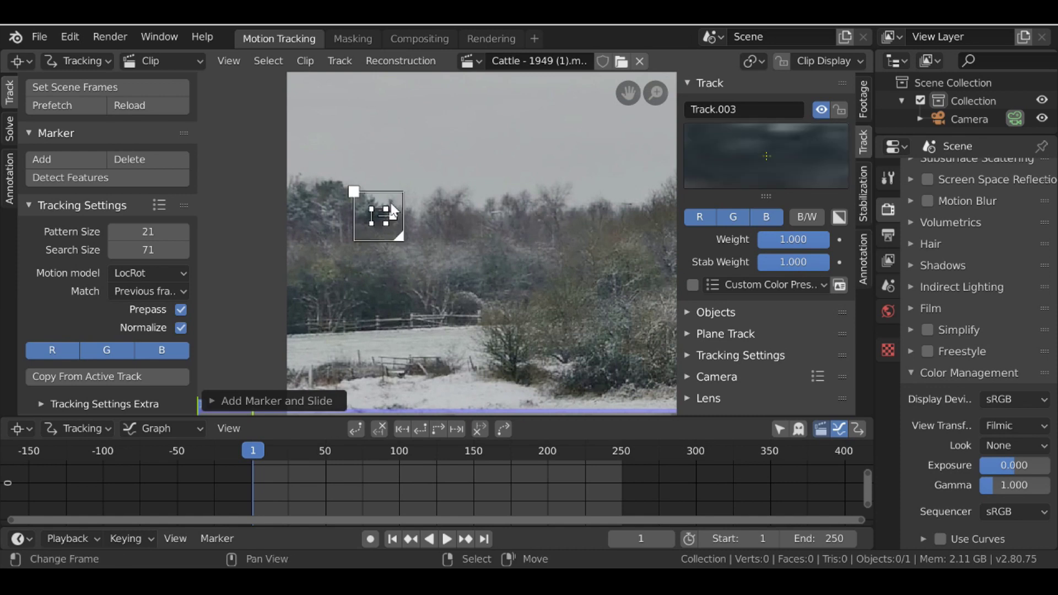
key("s")
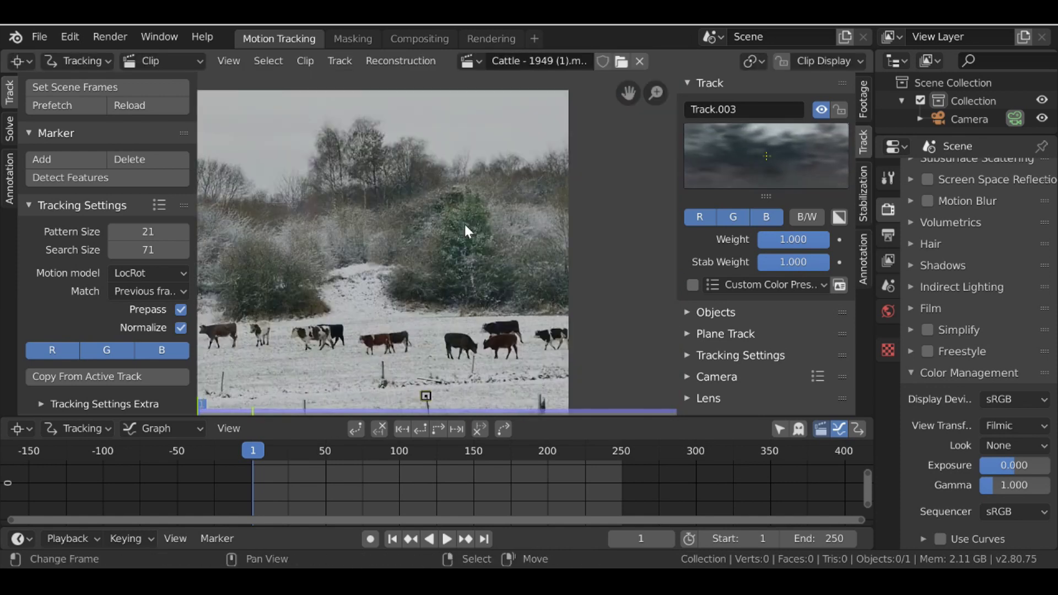
scroll(477, 206, "up", 3)
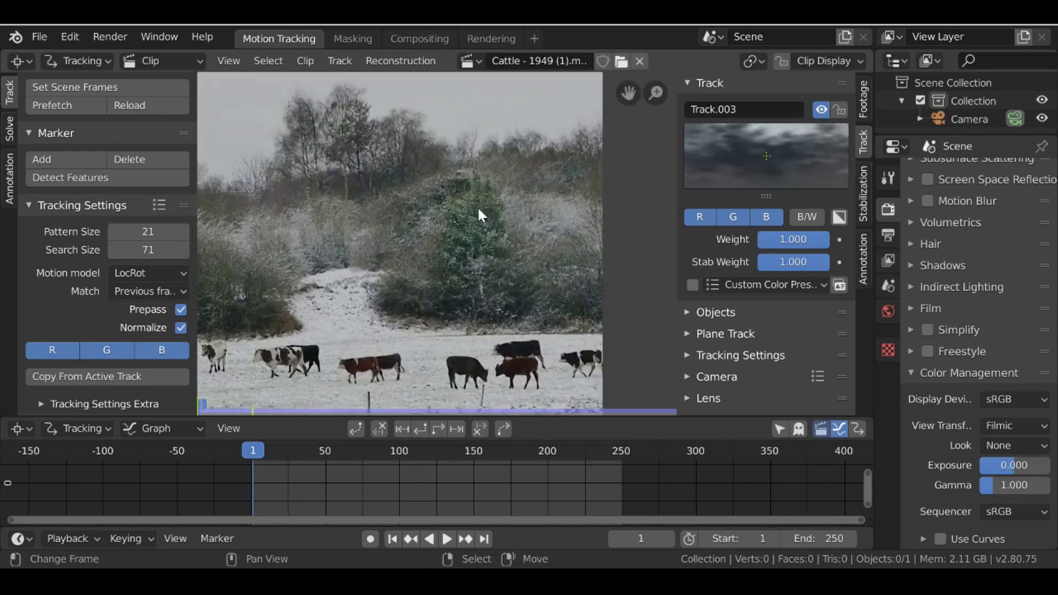
scroll(481, 208, "down", 2)
left_click(369, 198, "ctrl")
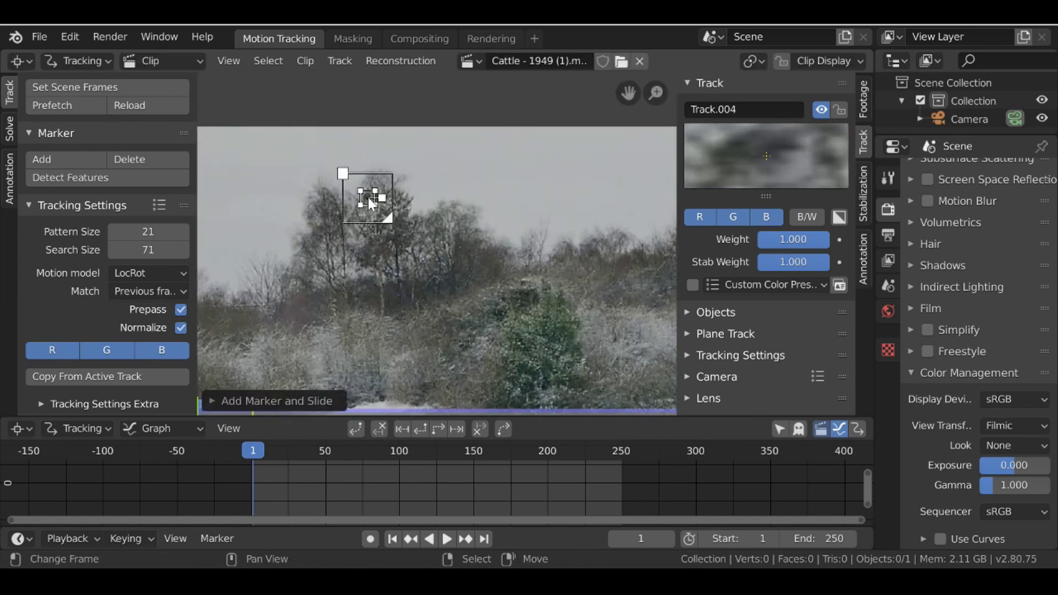
Step: Select all five markers and track them forward through the clip
scroll(399, 210, "down", 5)
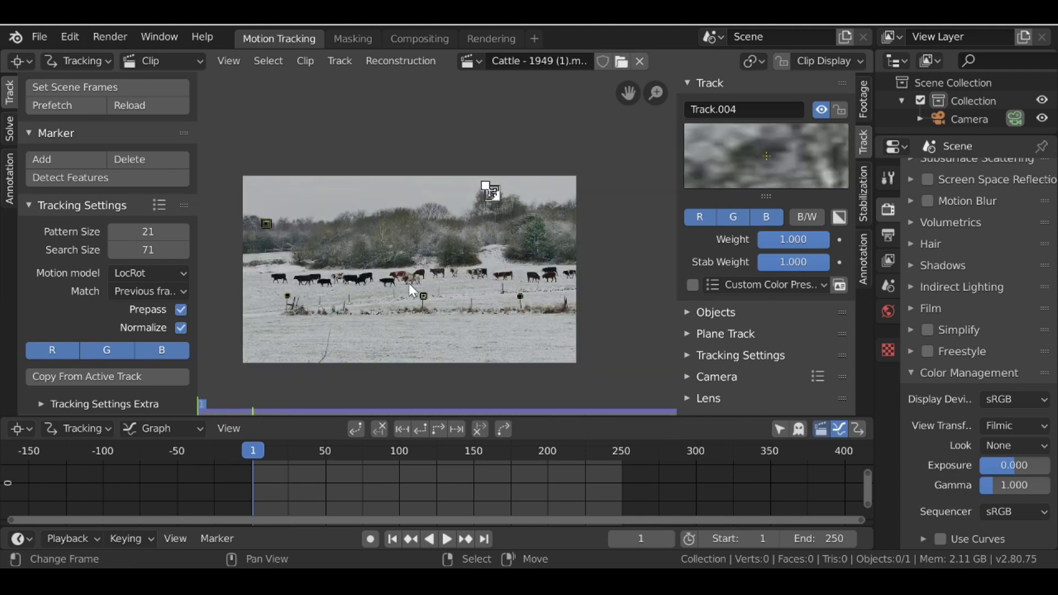
key("a")
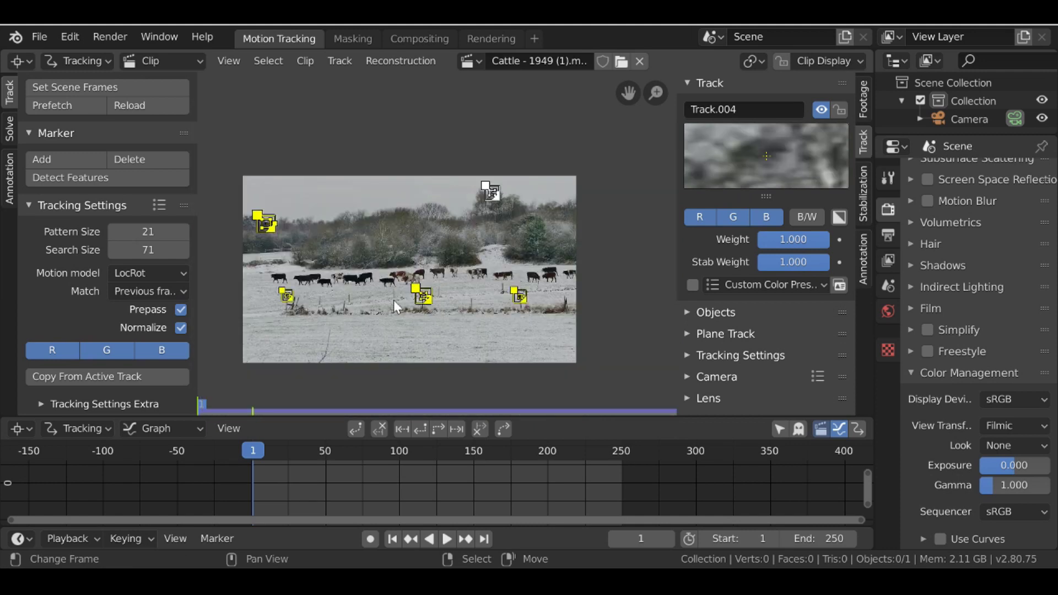
left_click(437, 428)
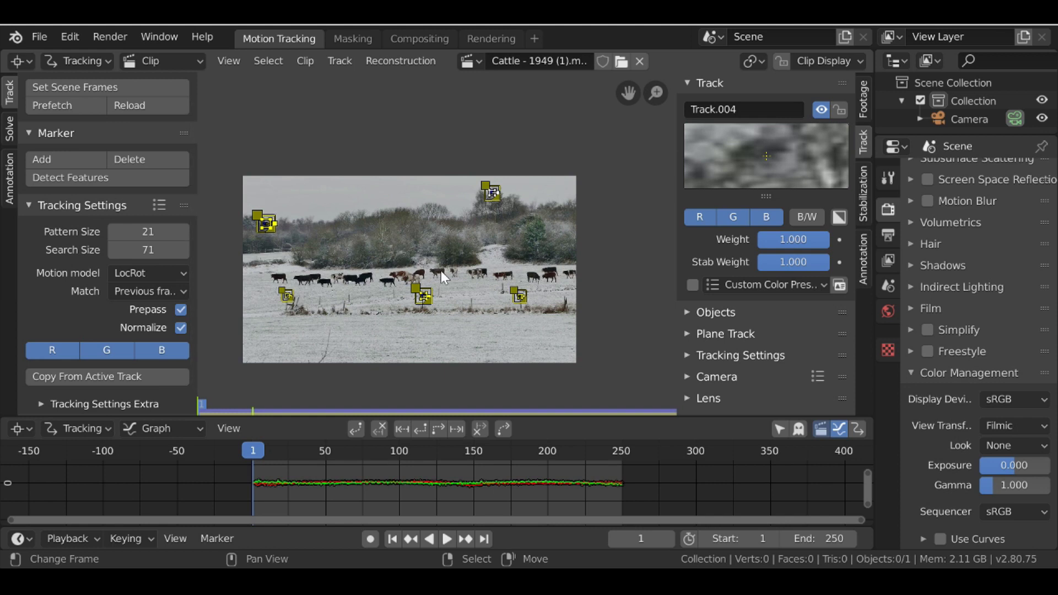
Step: Turn on 2D stabilization in the sidebar and hide the toolbar for more room
left_click(864, 194)
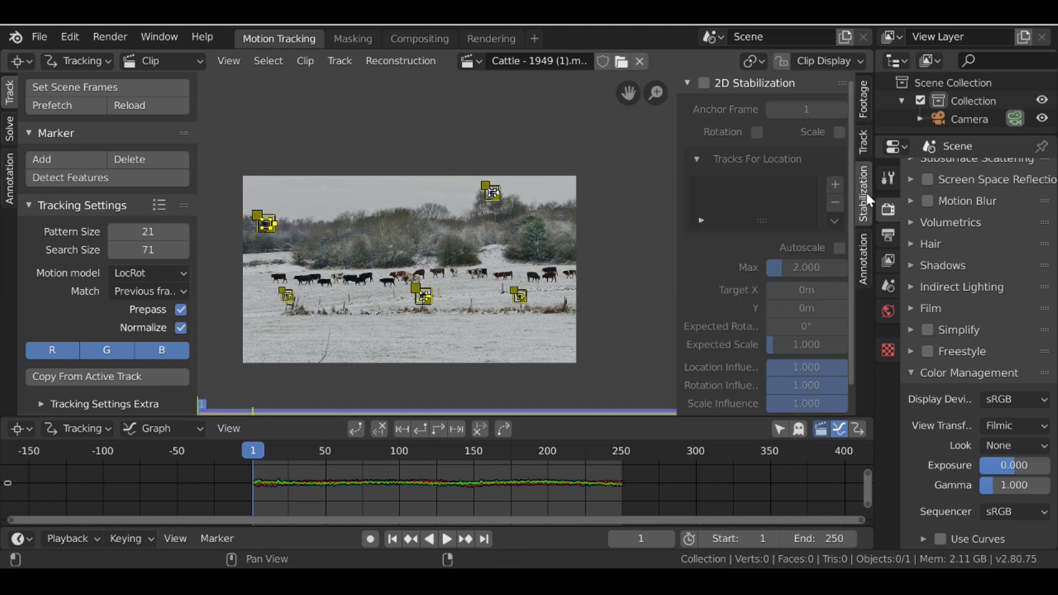
left_click(705, 81)
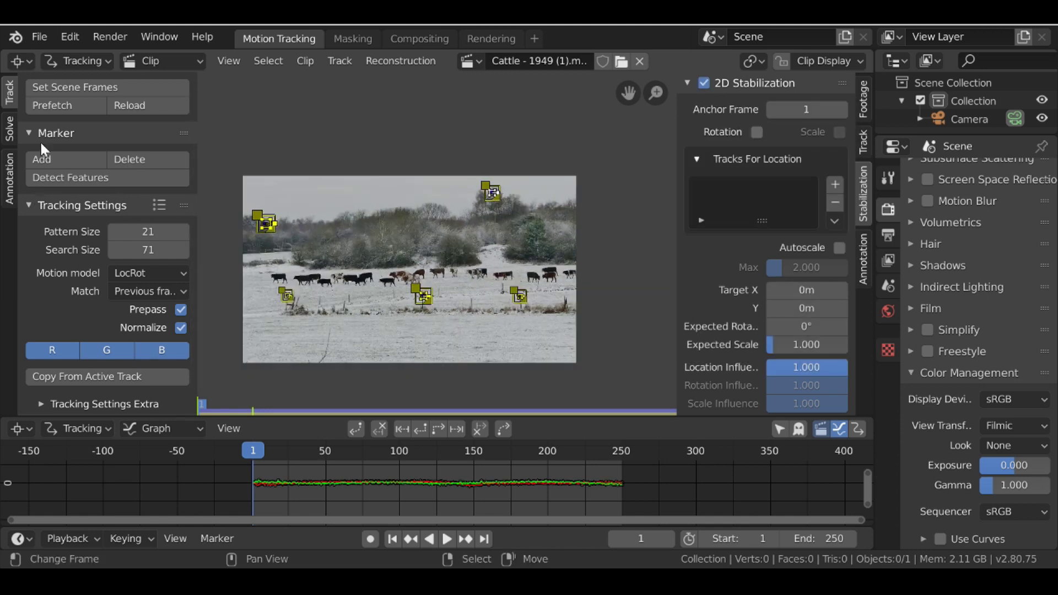
key("t")
scroll(215, 212, "up", 1)
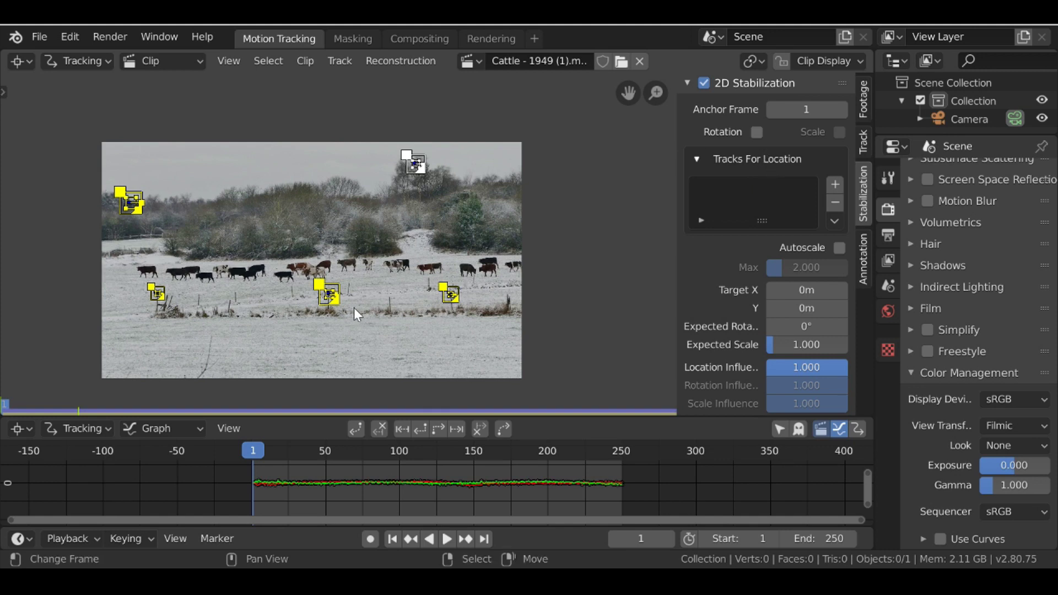
Step: Add the three lower markers as location tracks and enable Autoscale
key("alt+a")
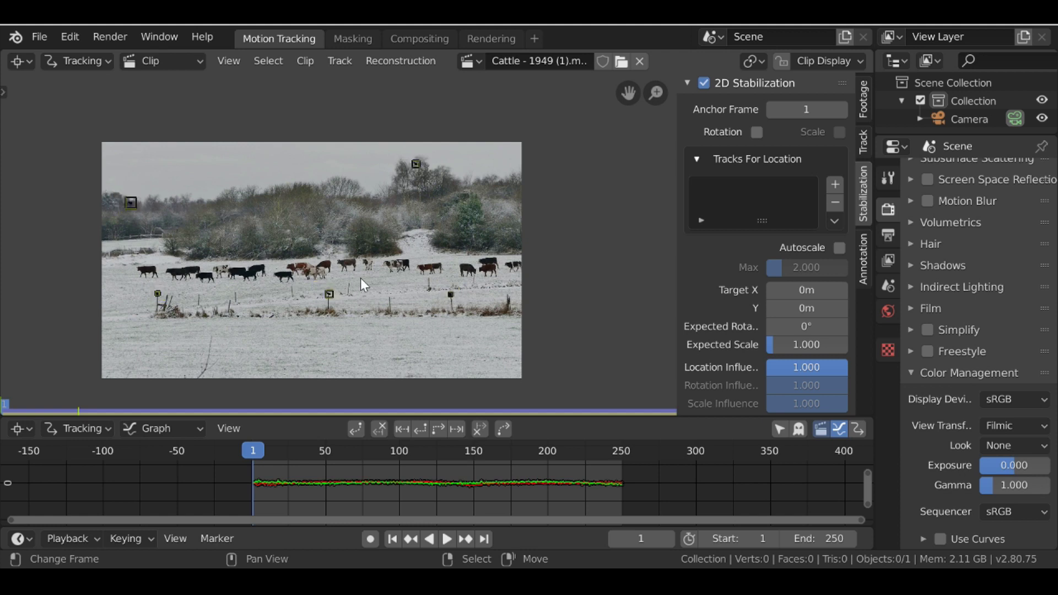
key("b")
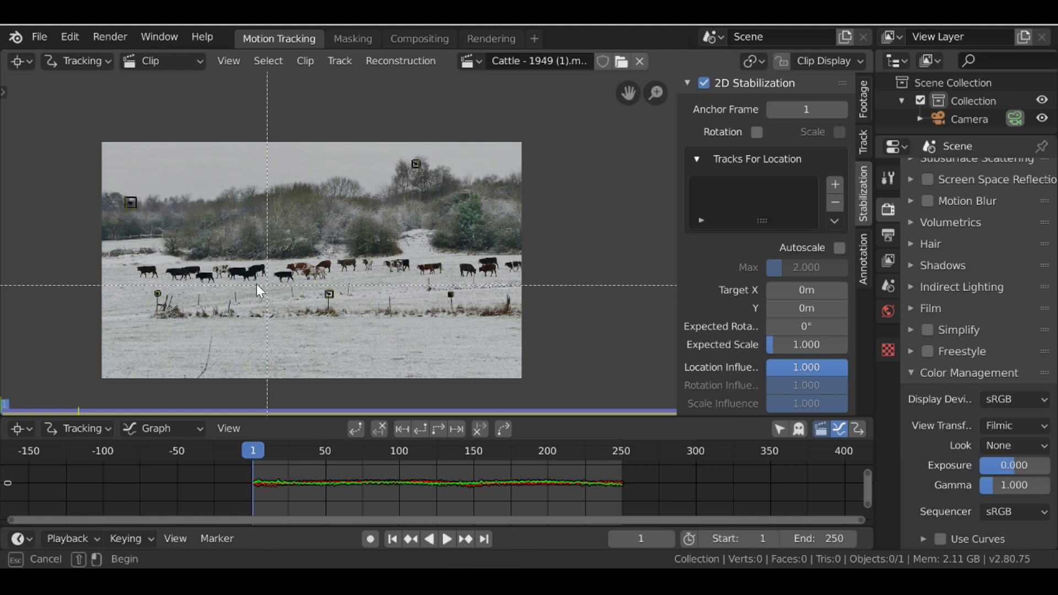
left_click_drag(136, 280, 501, 323)
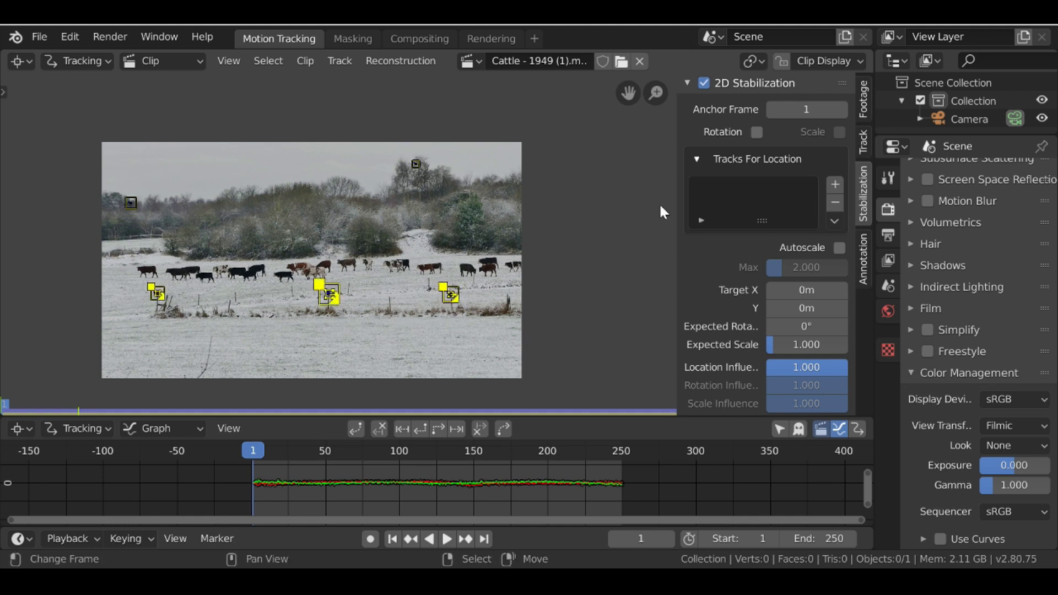
left_click(835, 184)
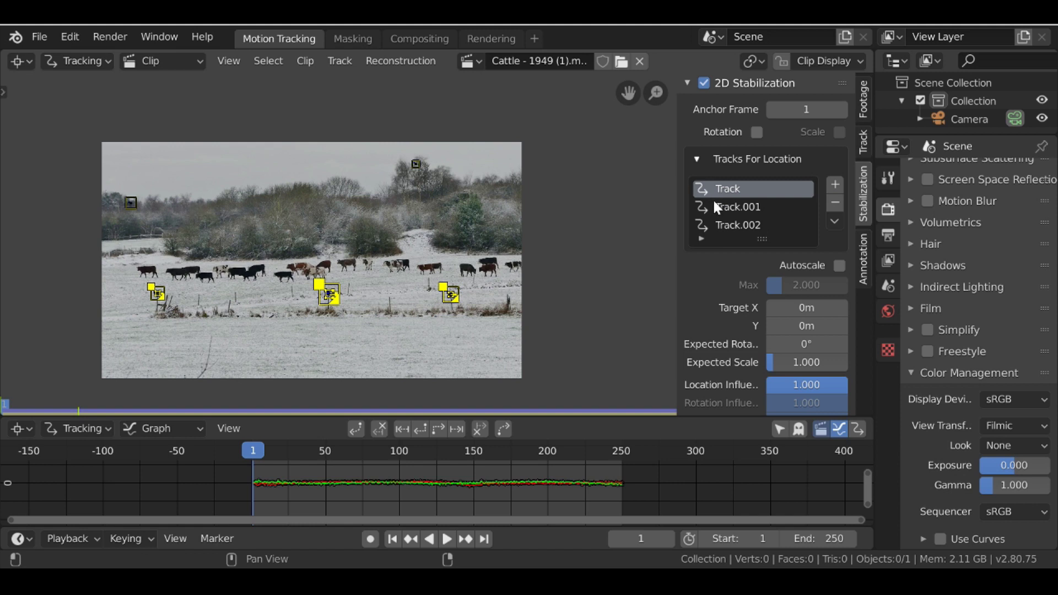
left_click(838, 264)
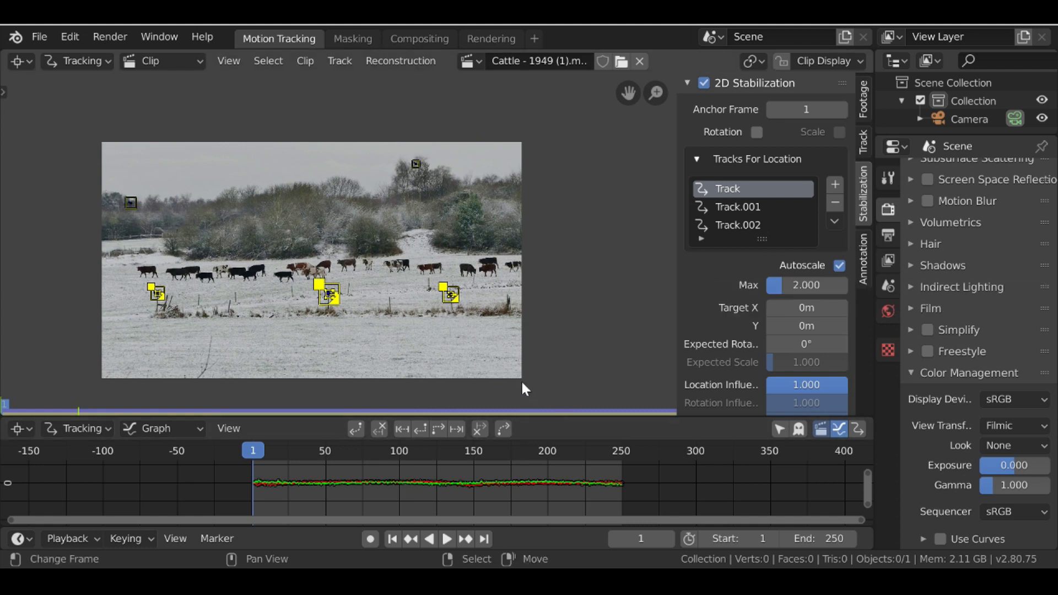
Step: Enable Rotation with Track.003 and Track.004 as rotation/scale tracks, then review from frame 1
left_click(758, 133)
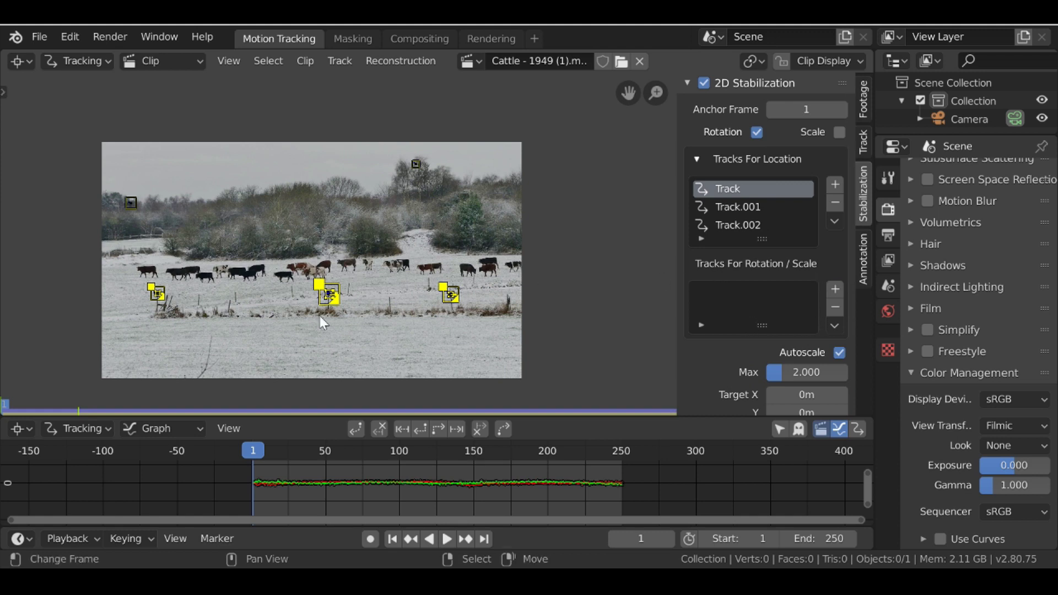
key("a")
key("alt+a")
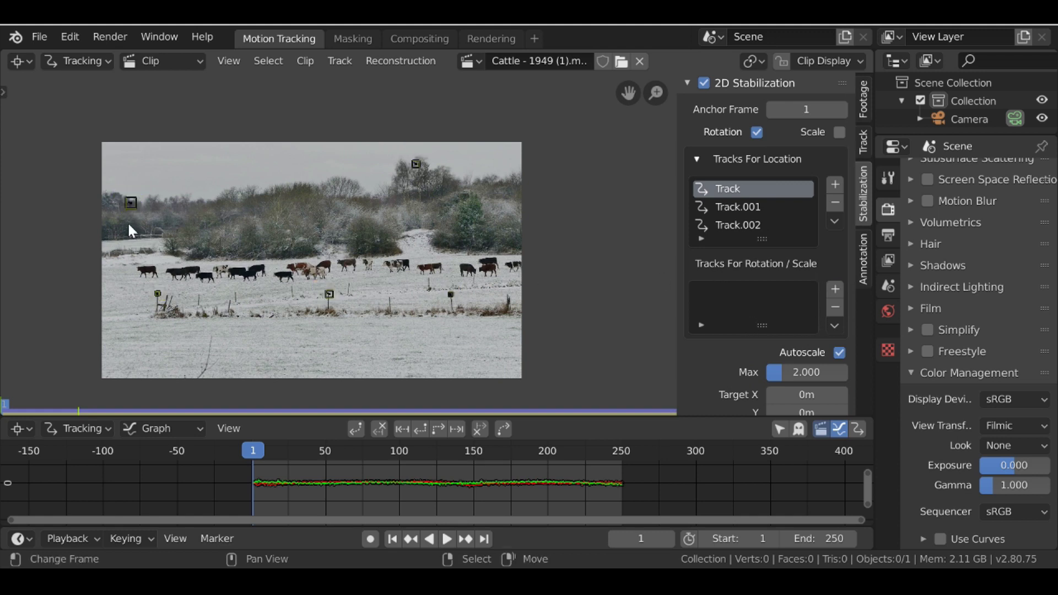
key("b")
left_click_drag(116, 164, 478, 221)
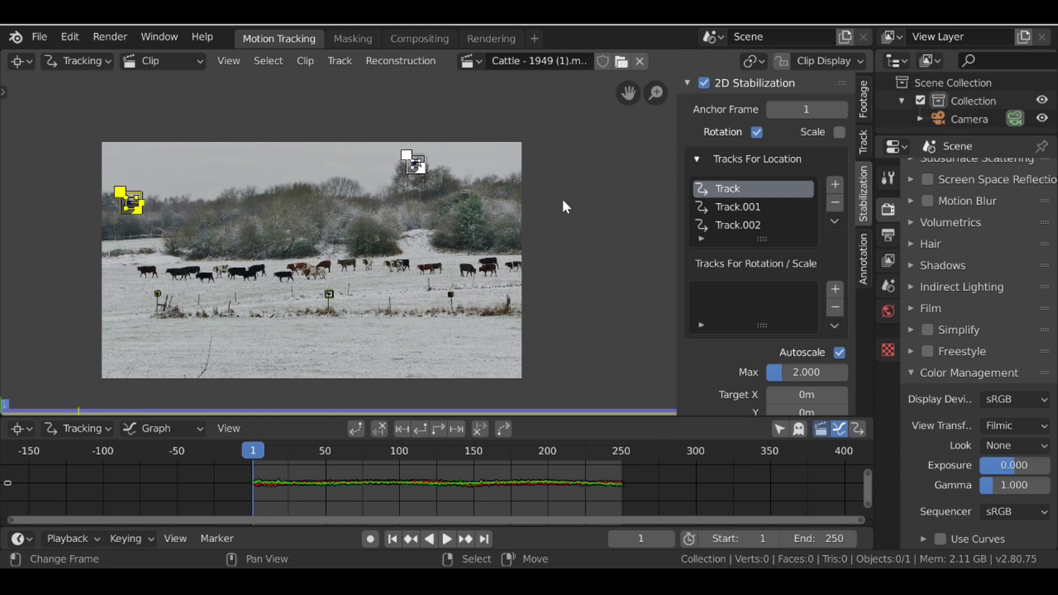
left_click(834, 289)
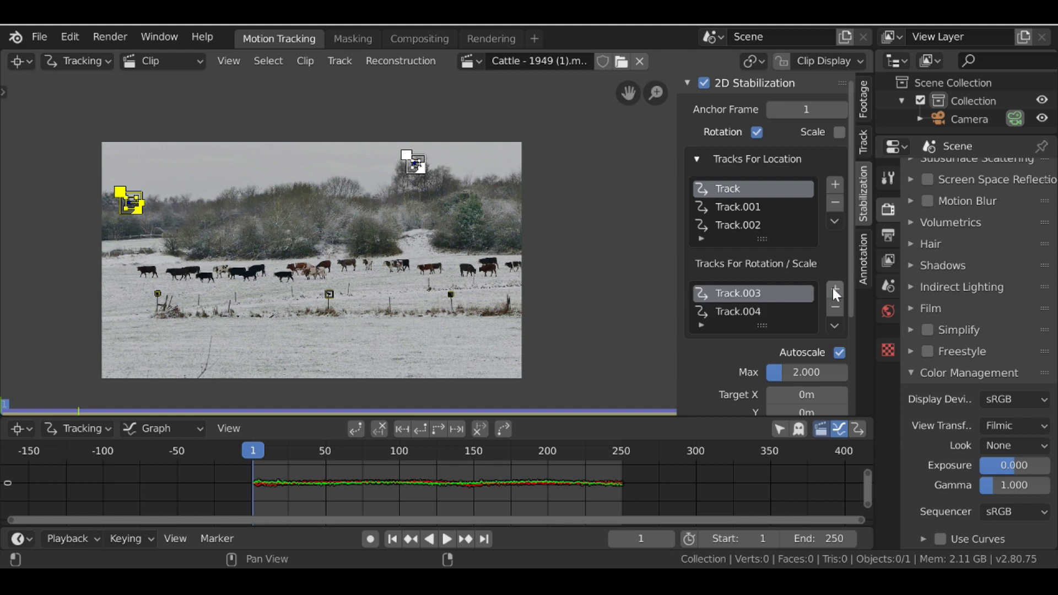
left_click_drag(263, 491, 440, 456)
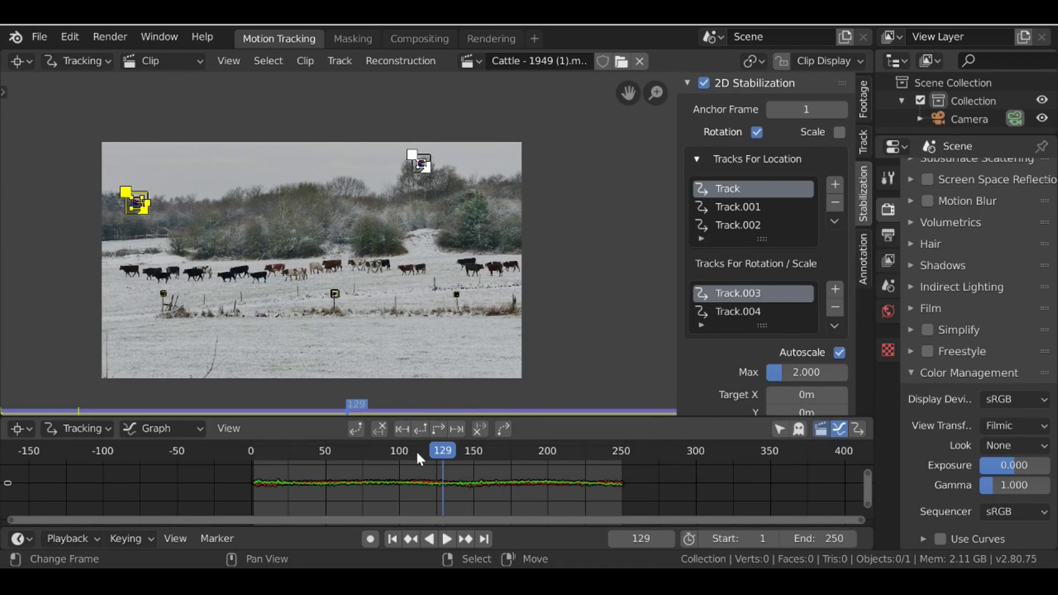
left_click(393, 539)
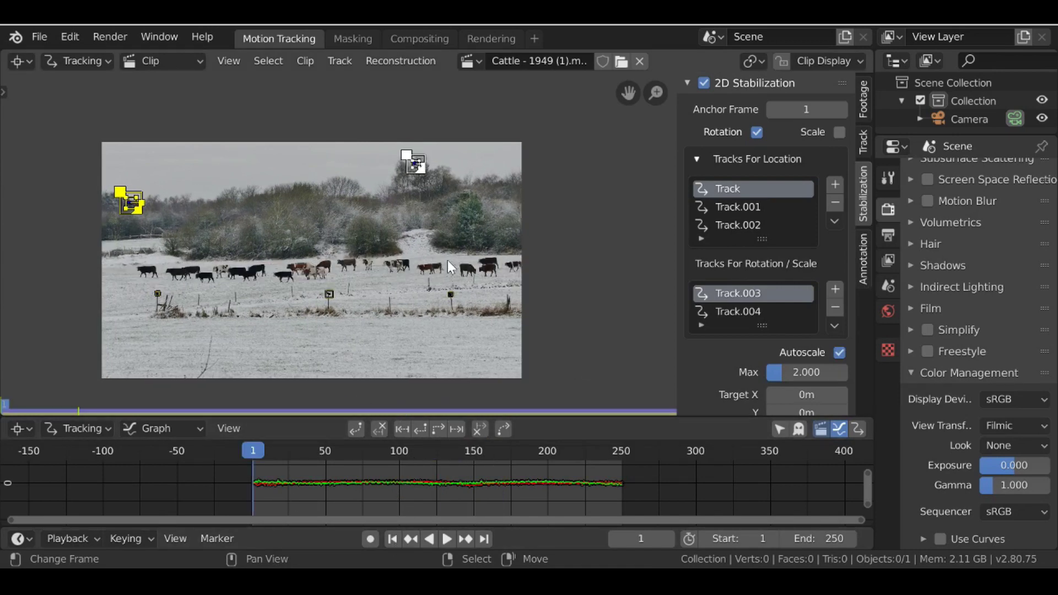
Step: Enable Show Stable in Clip Display and scrub through the stabilized footage
left_click(813, 62)
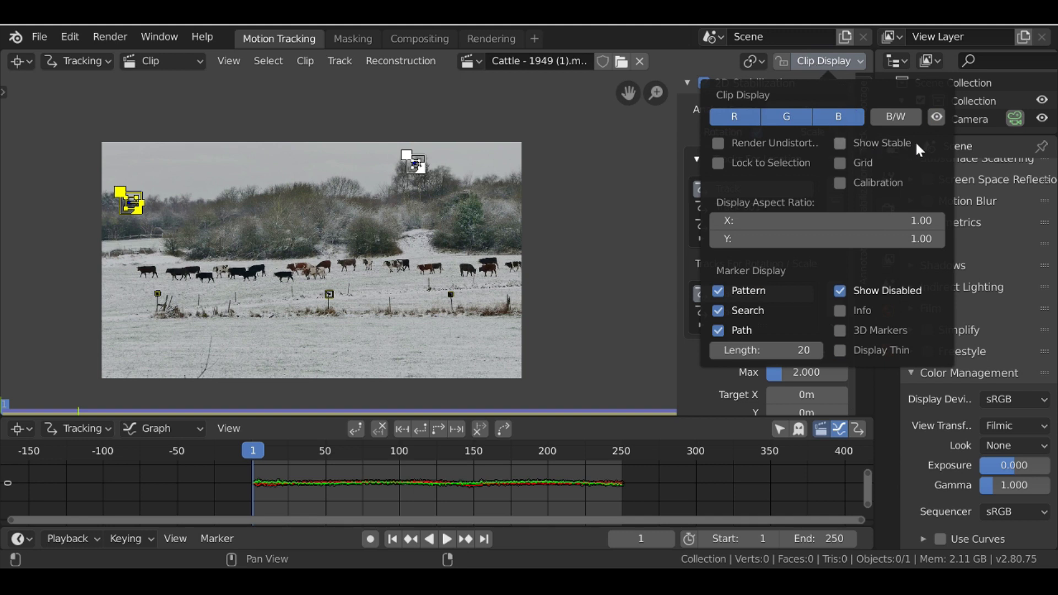
left_click(841, 144)
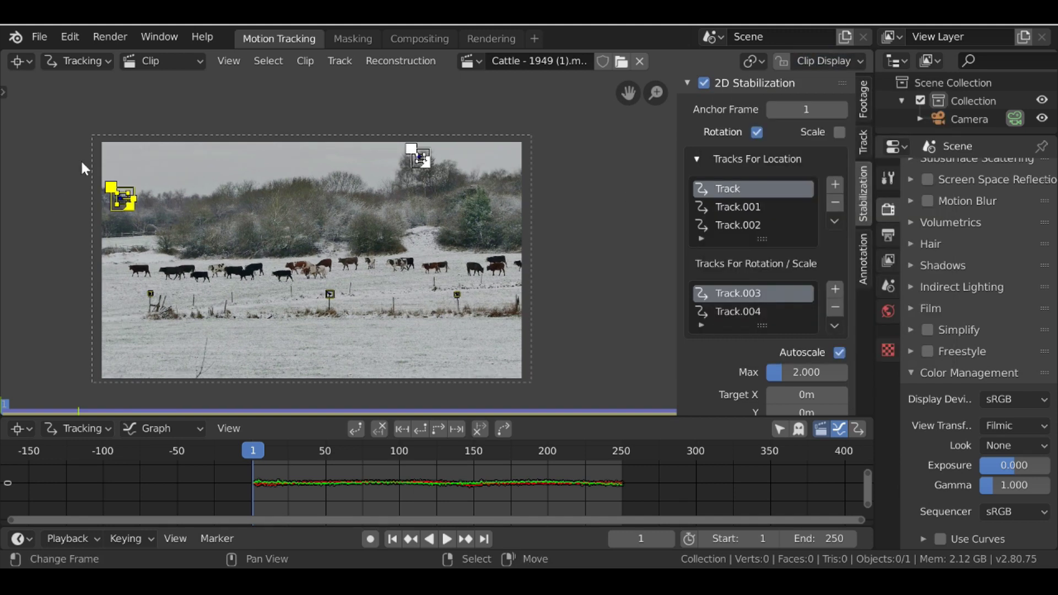
left_click_drag(248, 503, 448, 471)
scroll(309, 259, "up", 3)
mouse_move(308, 259)
middle_mouse_down()
mouse_move(330, 247)
mouse_move(307, 265)
middle_mouse_up()
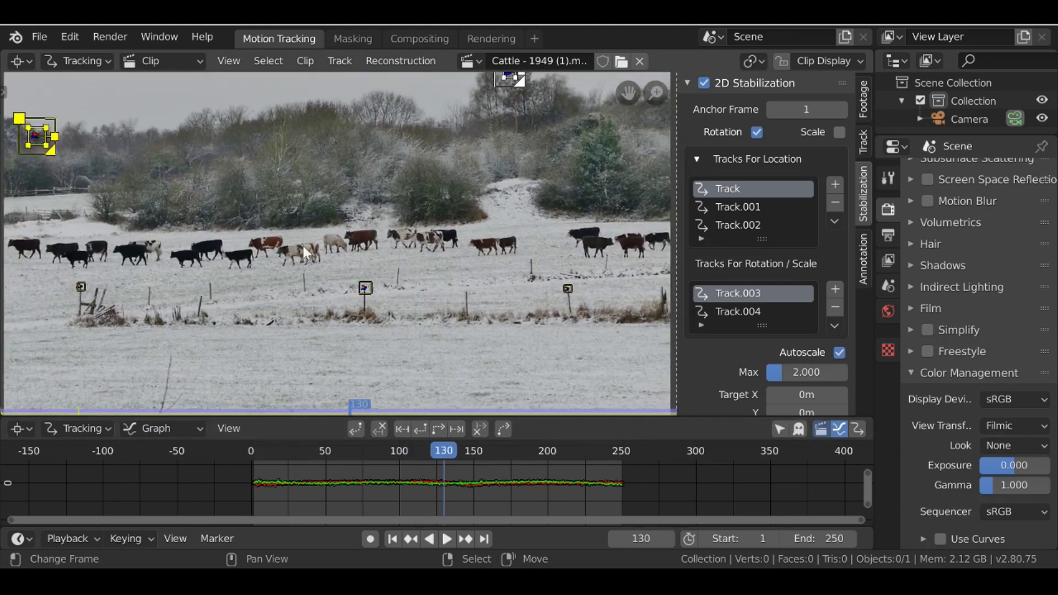
left_click_drag(441, 495, 414, 499)
scroll(633, 353, "down", 3)
Step: Turn off Autoscale and set Expected Scale to 1.366
scroll(803, 276, "down", 3)
left_click(840, 286)
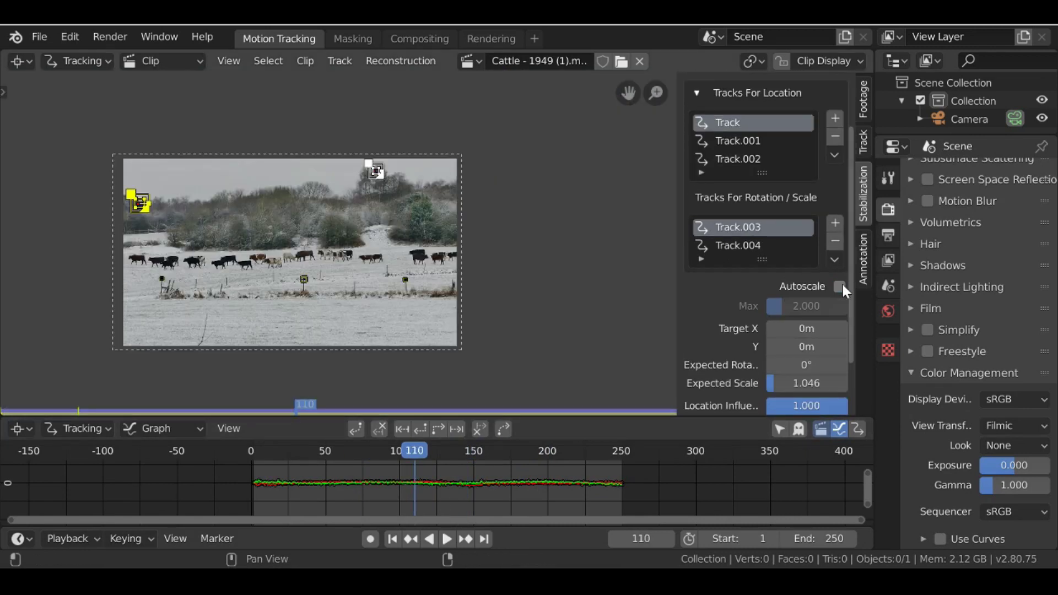
scroll(813, 351, "down", 3)
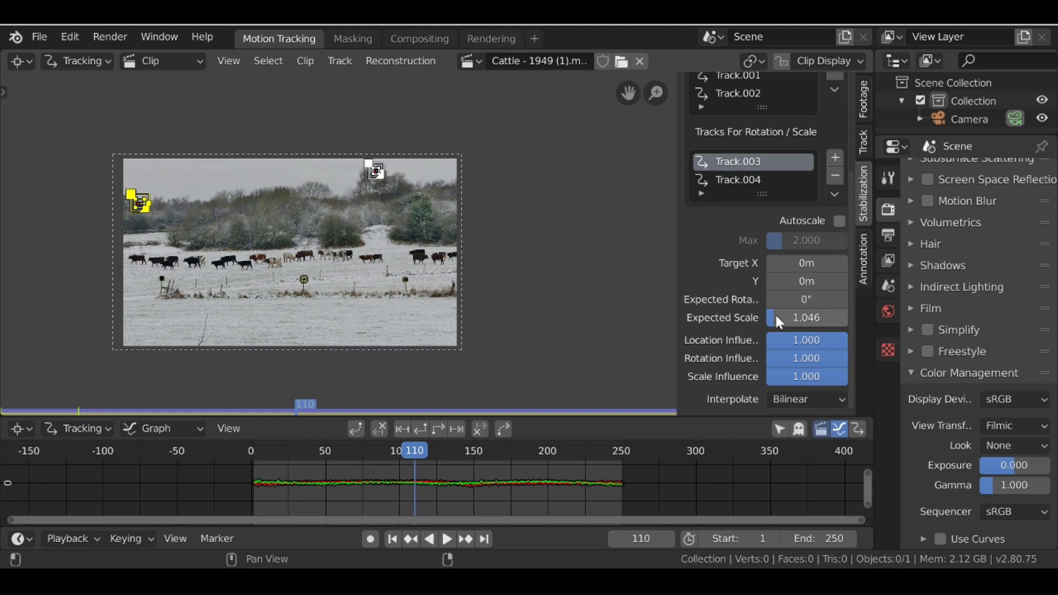
mouse_move(775, 313)
left_mouse_down()
mouse_move(821, 313)
mouse_move(788, 317)
left_mouse_up()
left_click_drag(548, 505, 400, 504)
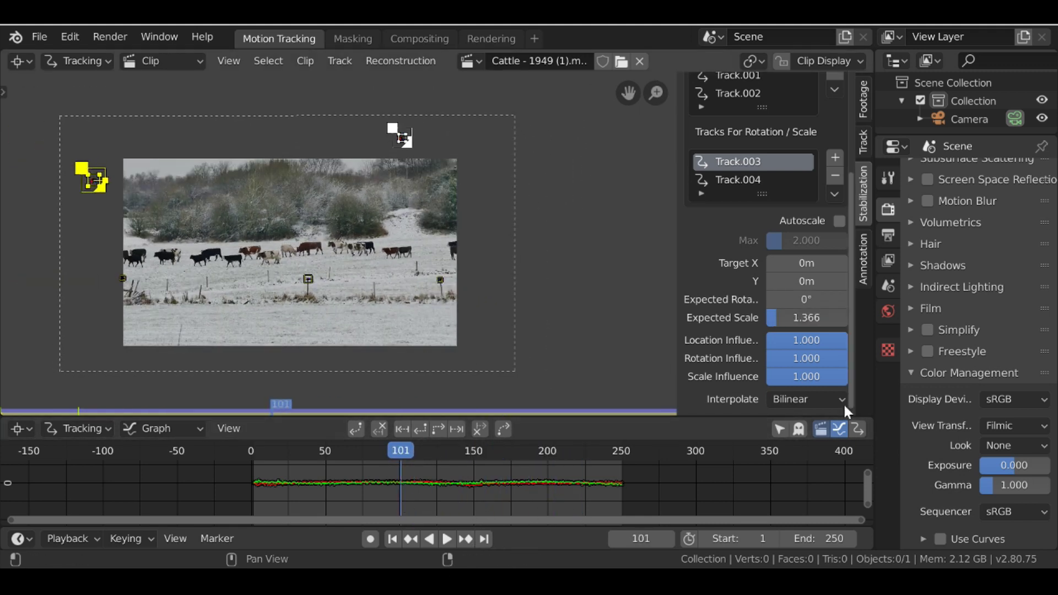
Step: Re-enable Autoscale (2.000 maximum) and scrub the clip to review the stabilized footage
left_click(839, 220)
scroll(548, 238, "up", 2)
scroll(448, 242, "down", 1)
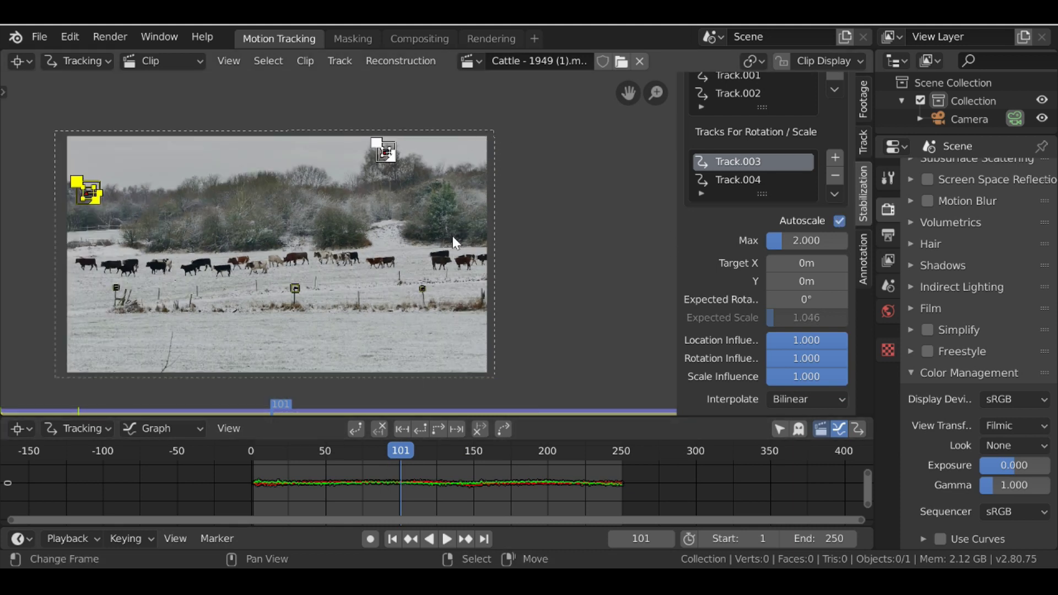
left_click_drag(394, 480, 414, 487)
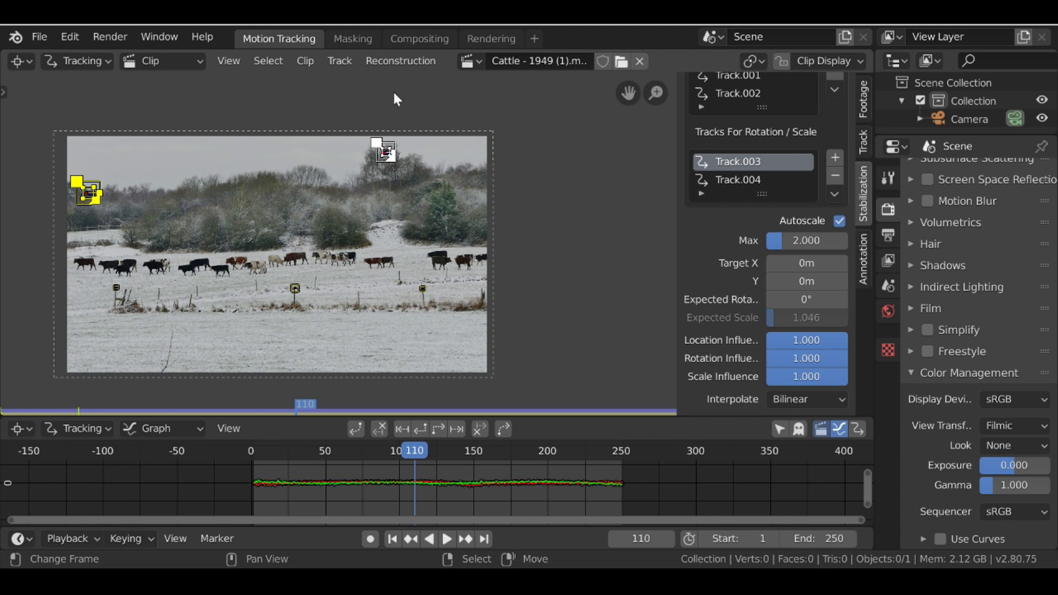
Step: Enable node-based compositing in the Compositing workspace and select the Render Layers node
left_click(421, 39)
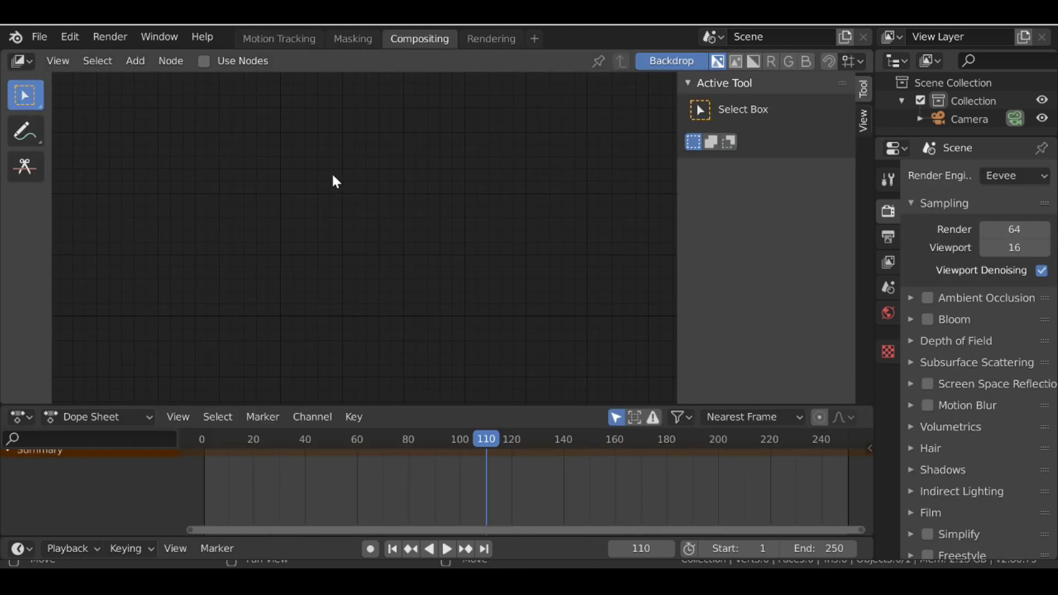
left_click(204, 61)
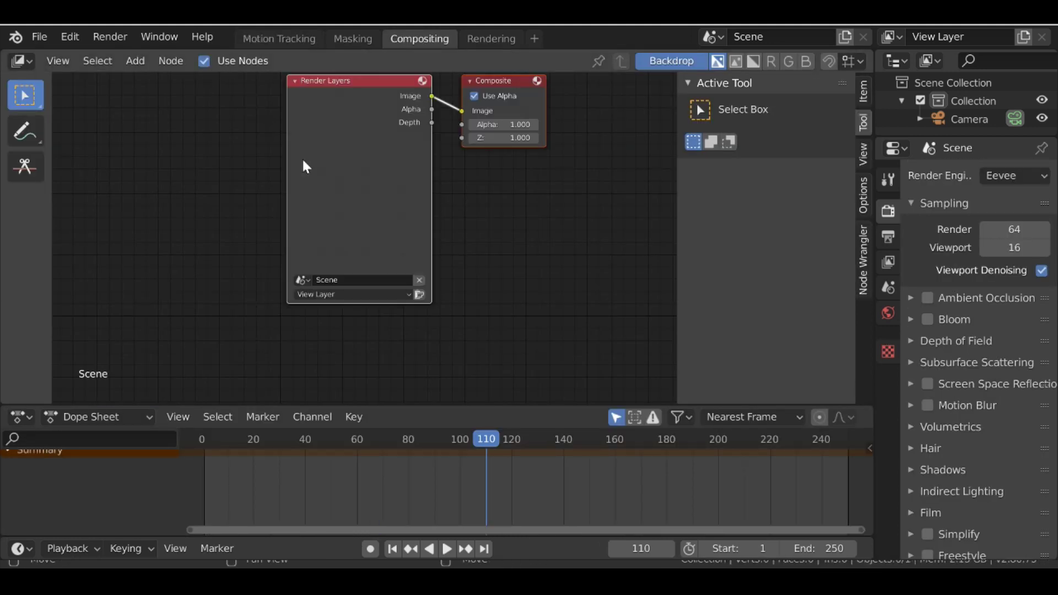
scroll(302, 157, "down", 2)
middle_click_drag(307, 167, 330, 221)
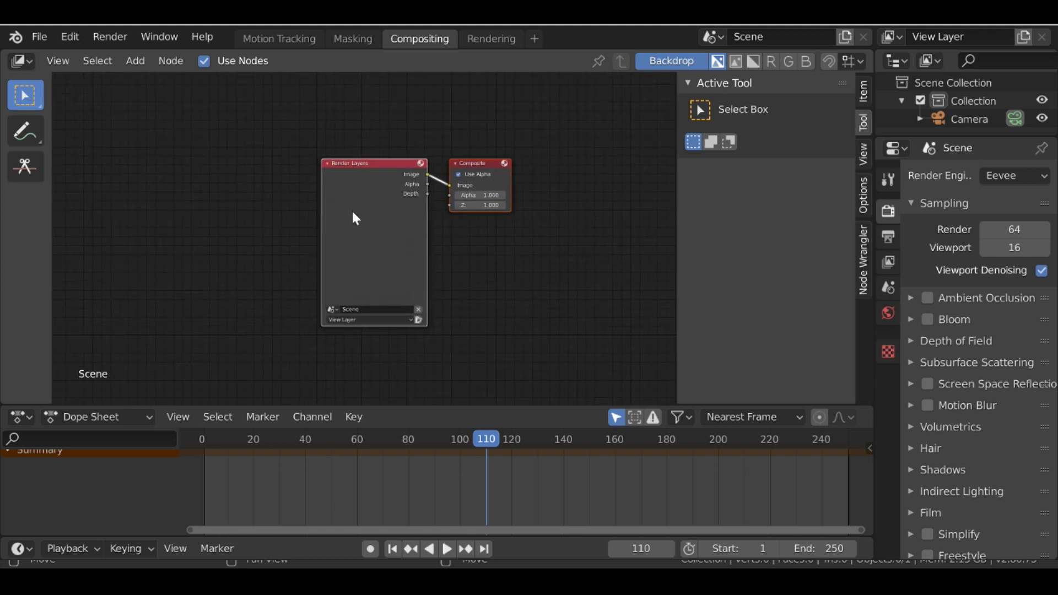
left_click(370, 182)
key("x")
key("ctrl+z")
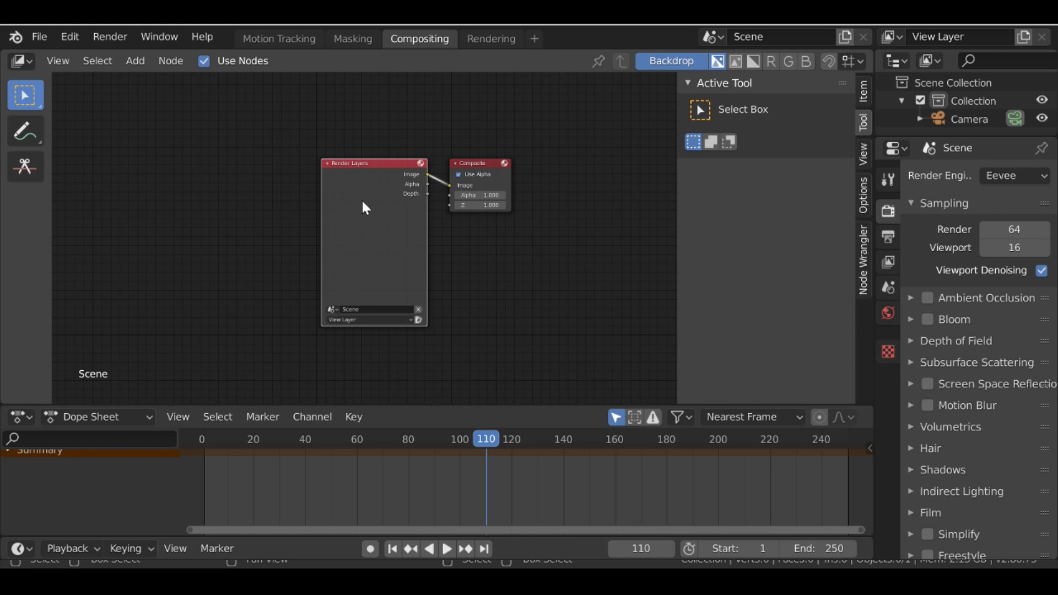
Step: Turn Render Layers into a Movie Clip node loaded with Cattle - 1949 (1).mp4, moved left and down
key("shift+s")
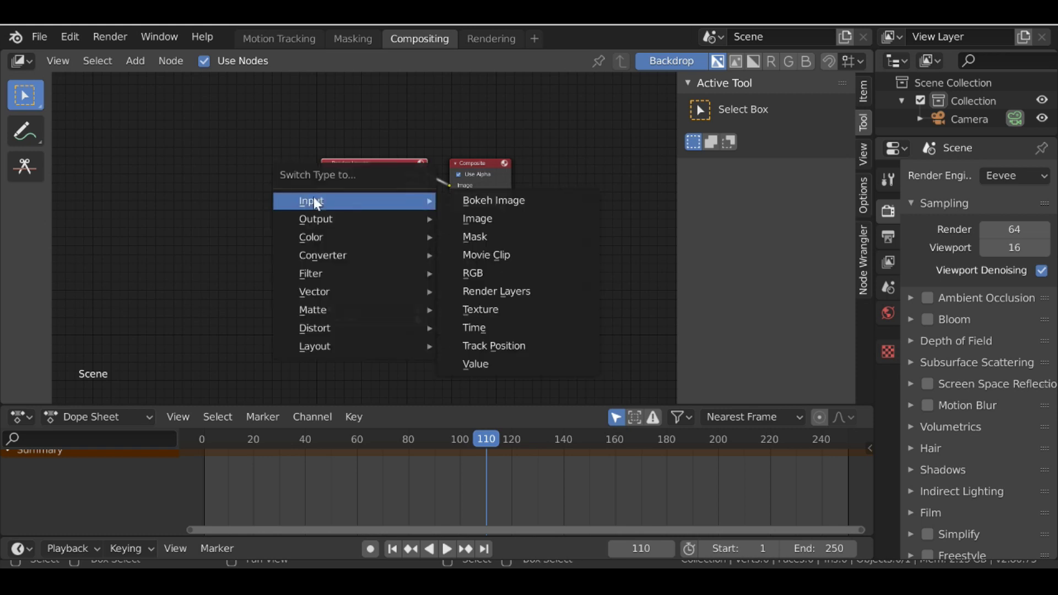
mouse_move(313, 203)
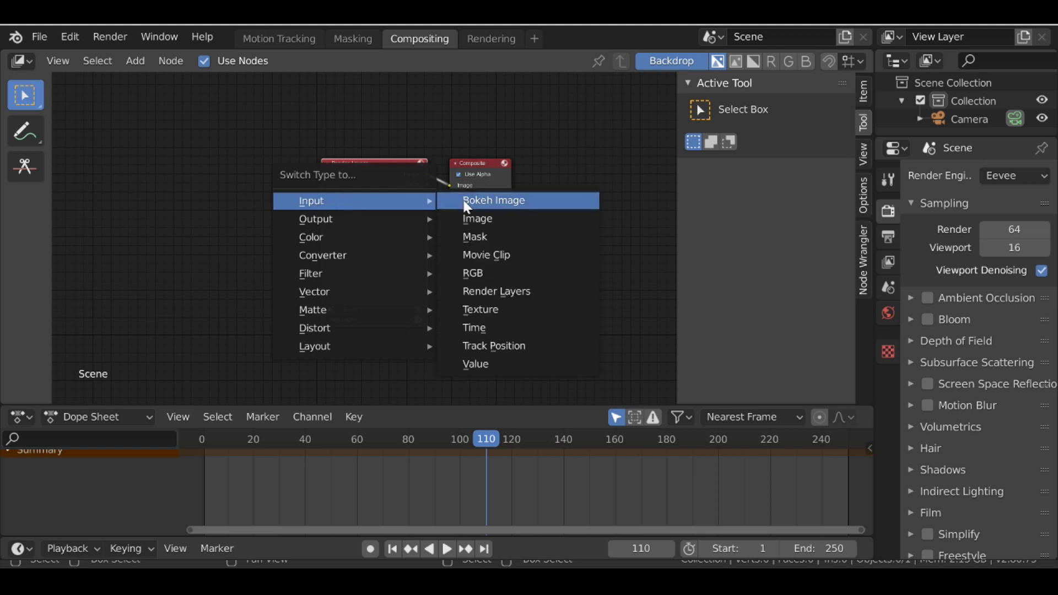
left_click(487, 255)
scroll(411, 235, "up", 3)
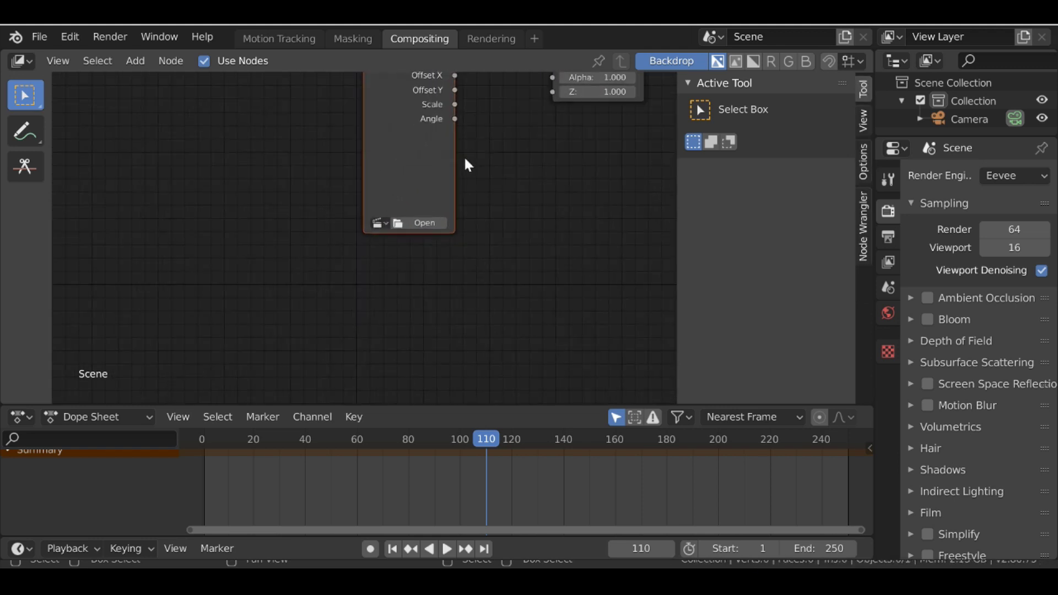
left_click(323, 246)
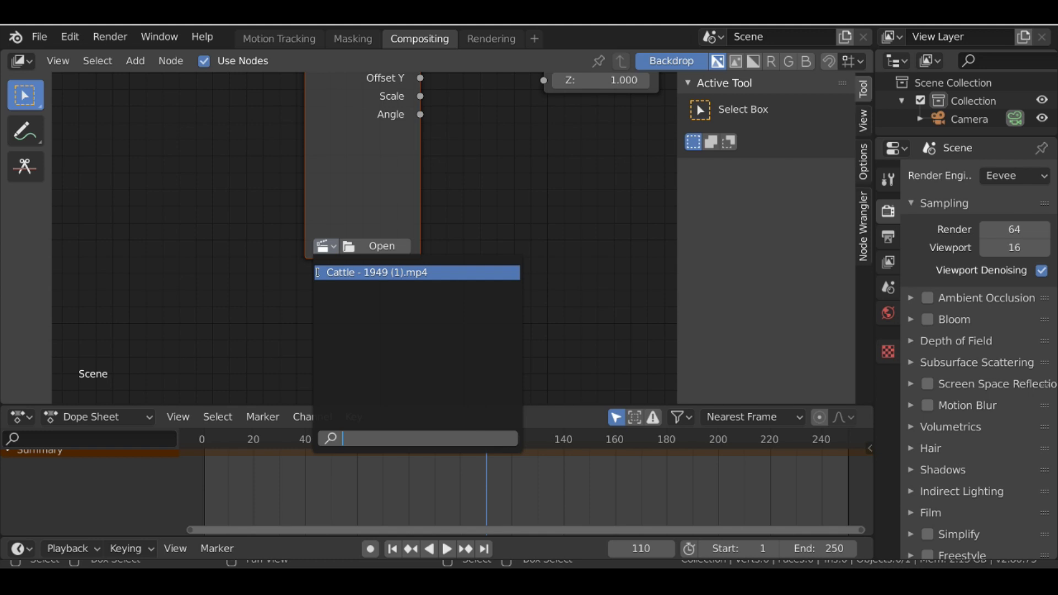
left_click(446, 272)
scroll(431, 243, "down", 3)
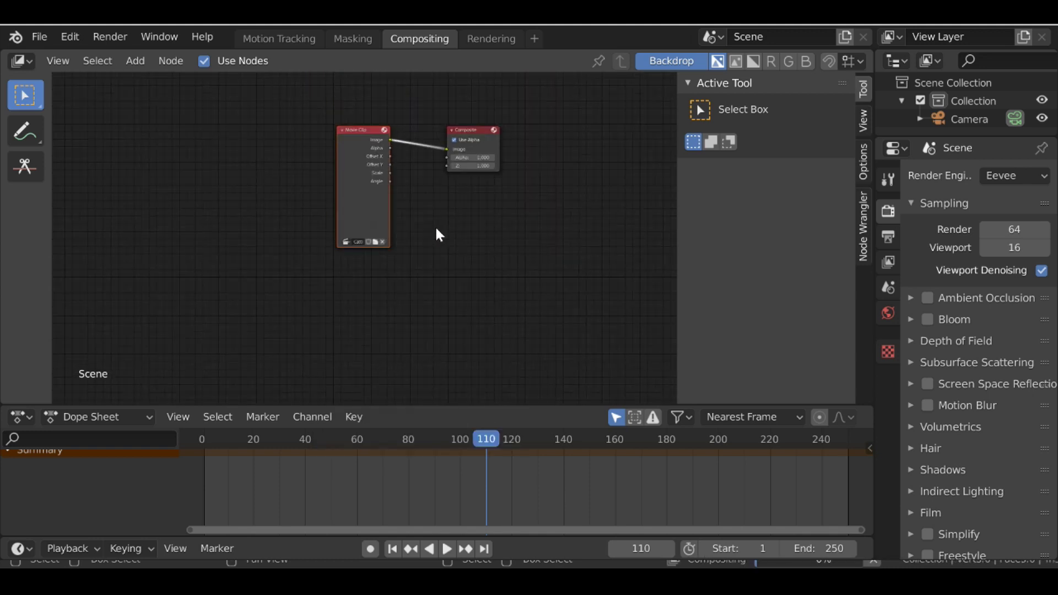
left_click_drag(359, 166, 261, 245)
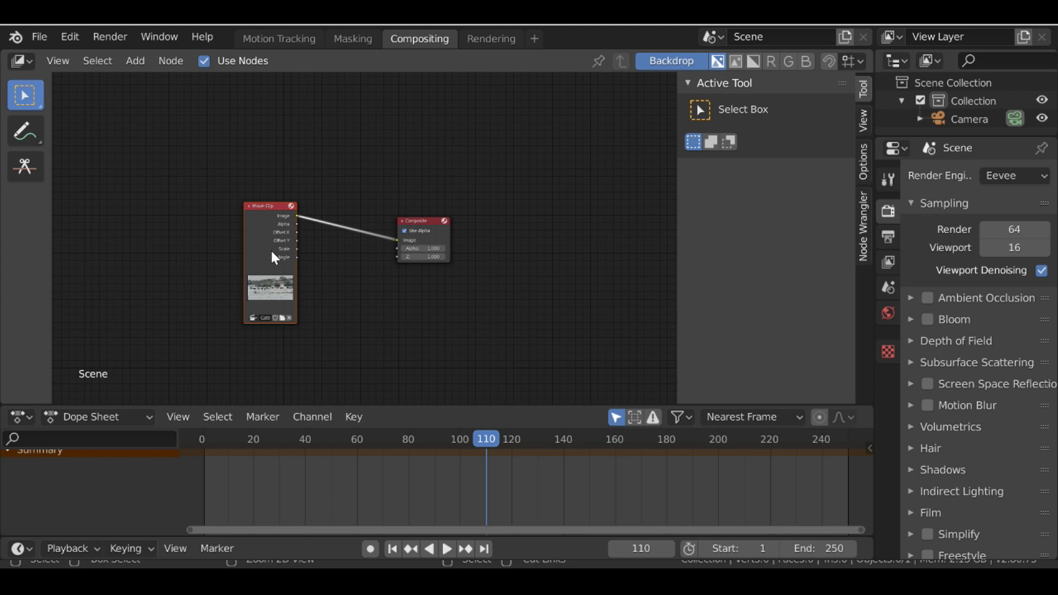
Step: Preview the clip in a Viewer node and fit the backdrop image inside the editor
left_click(266, 233, "ctrl+shift")
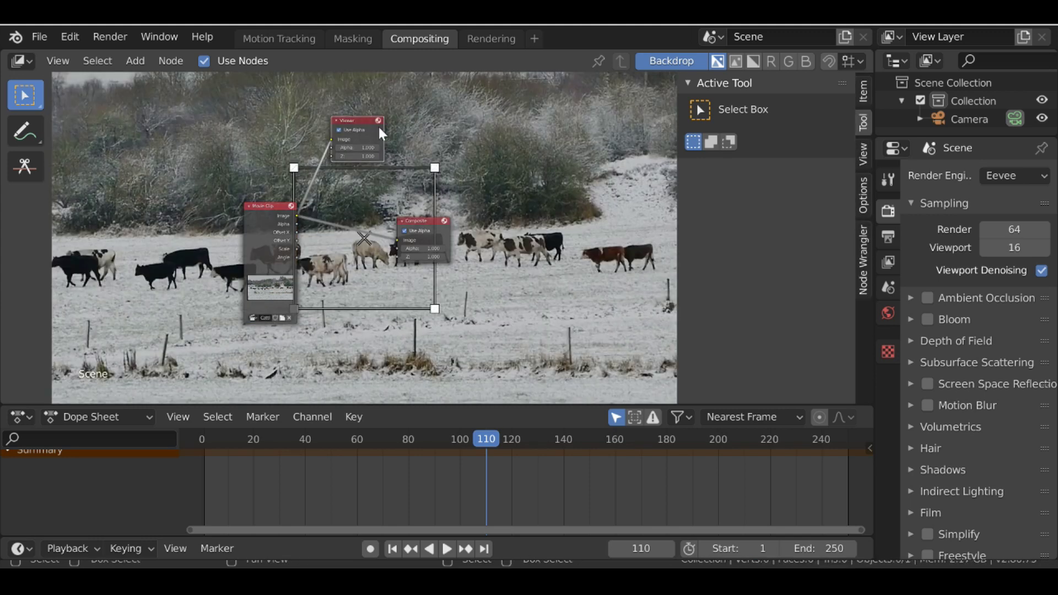
left_click(863, 150)
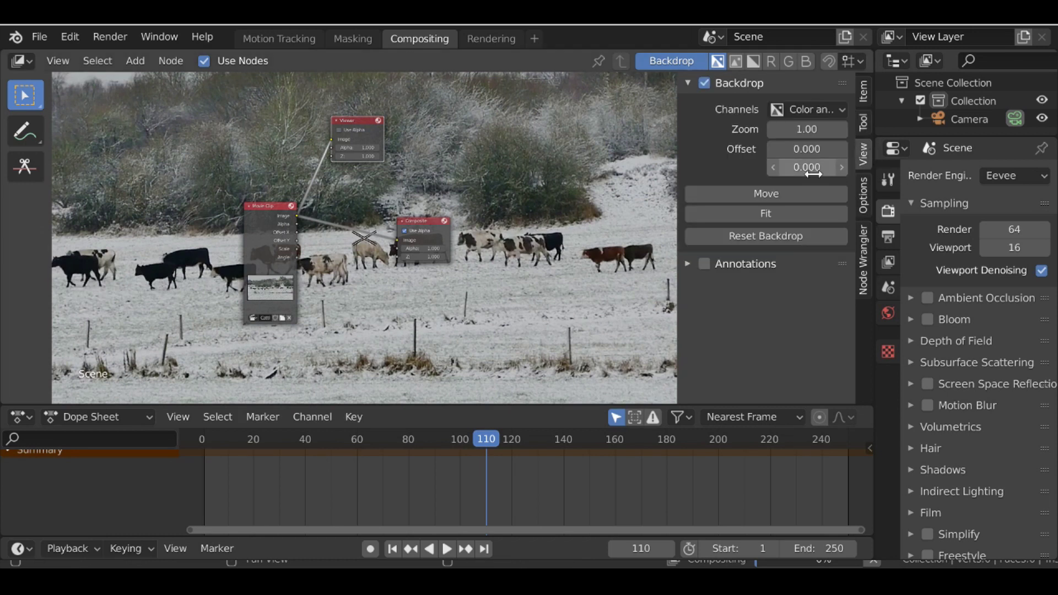
left_click(783, 213)
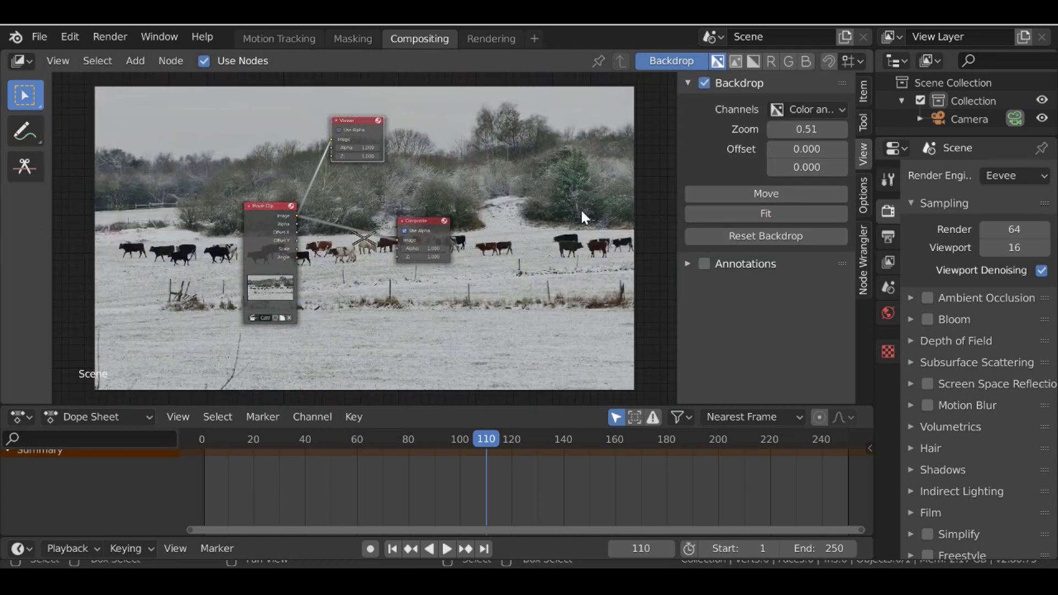
key("t")
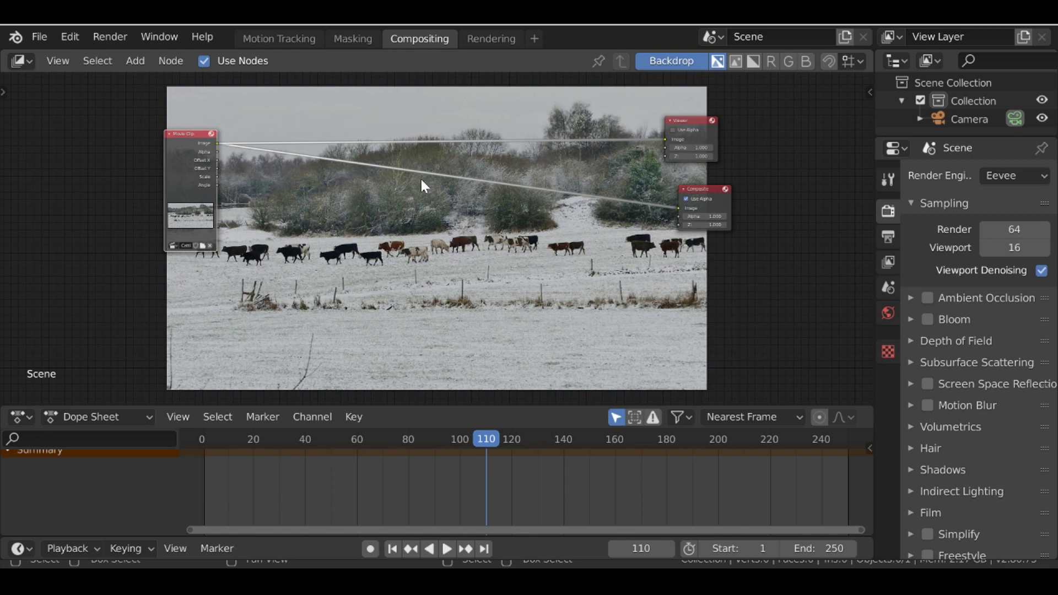
Step: Insert a Stabilize 2D node on the existing link, stabilizing against Cattle - 1949 (1).mp4
key("shift+a")
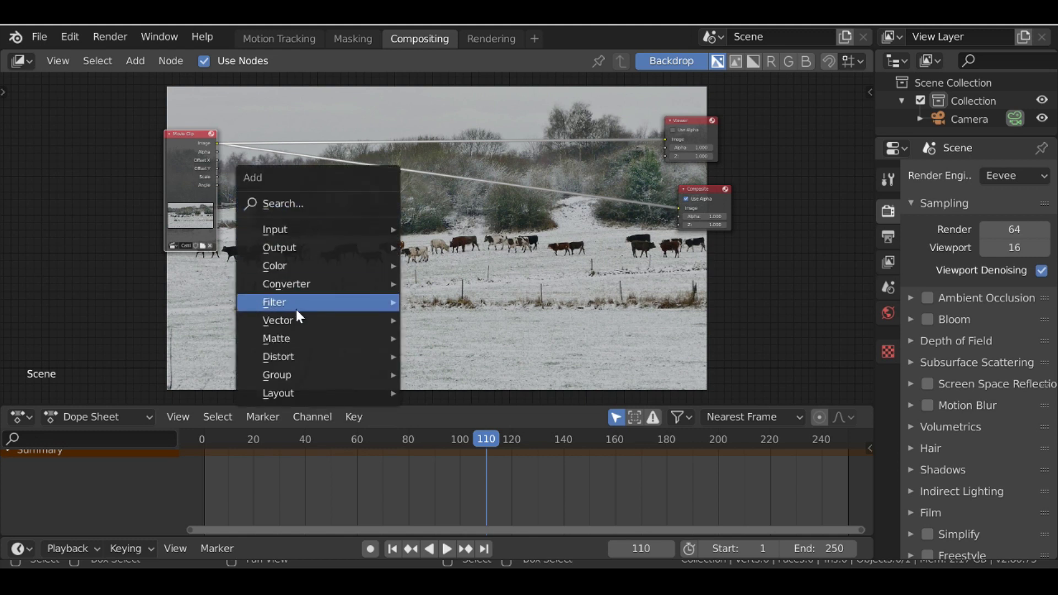
mouse_move(287, 353)
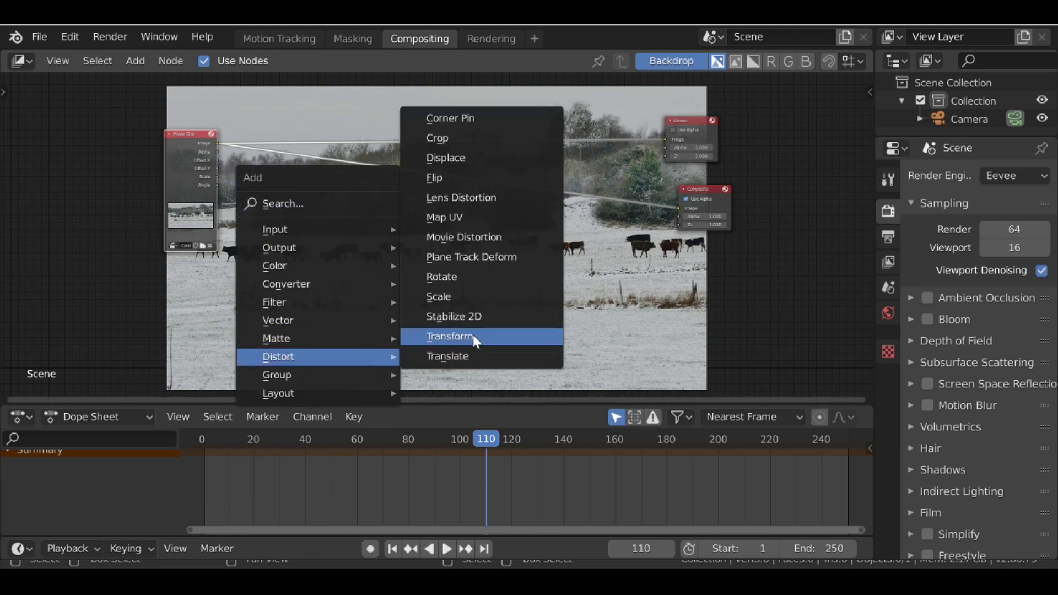
left_click(519, 319)
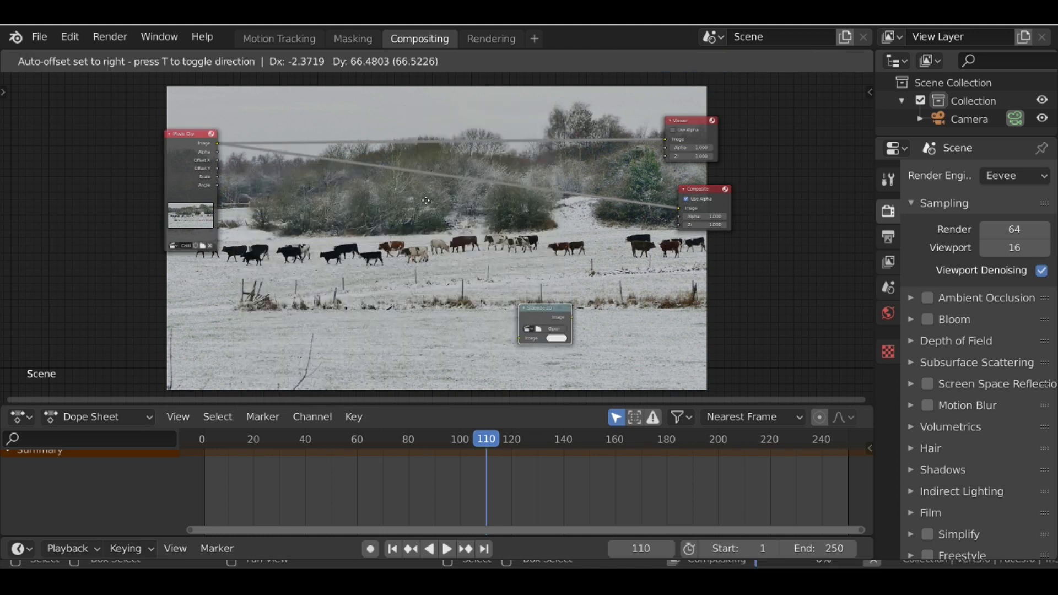
left_click(409, 160)
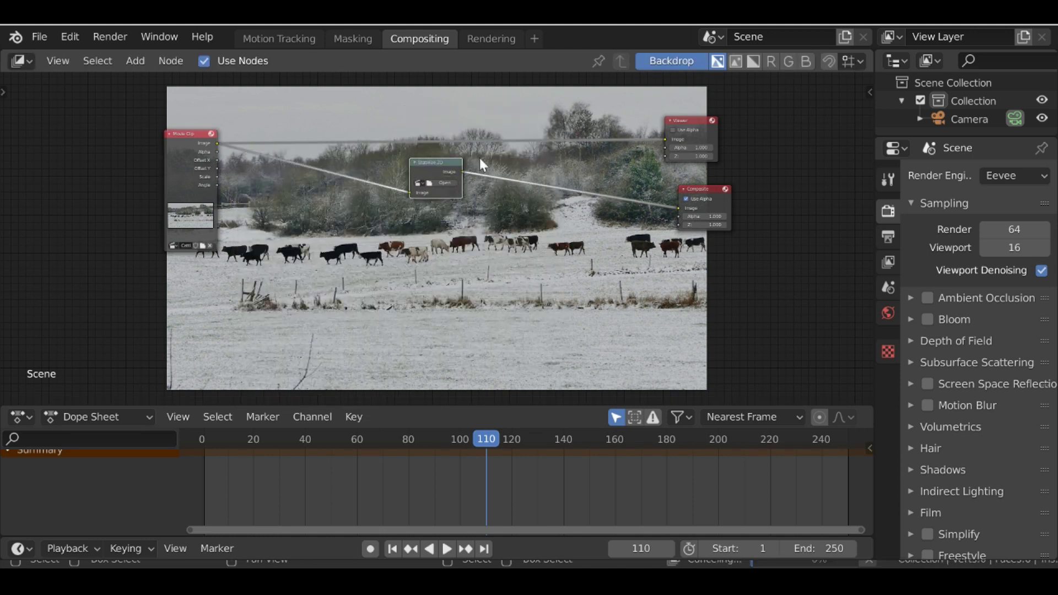
scroll(446, 166, "up", 2)
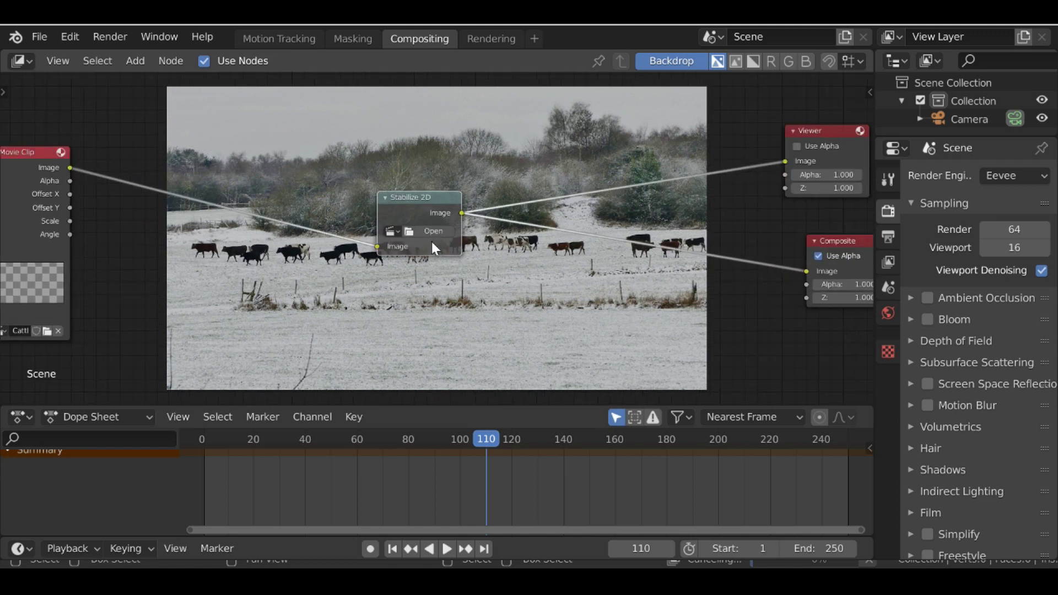
scroll(431, 241, "up", 1)
left_click(373, 229)
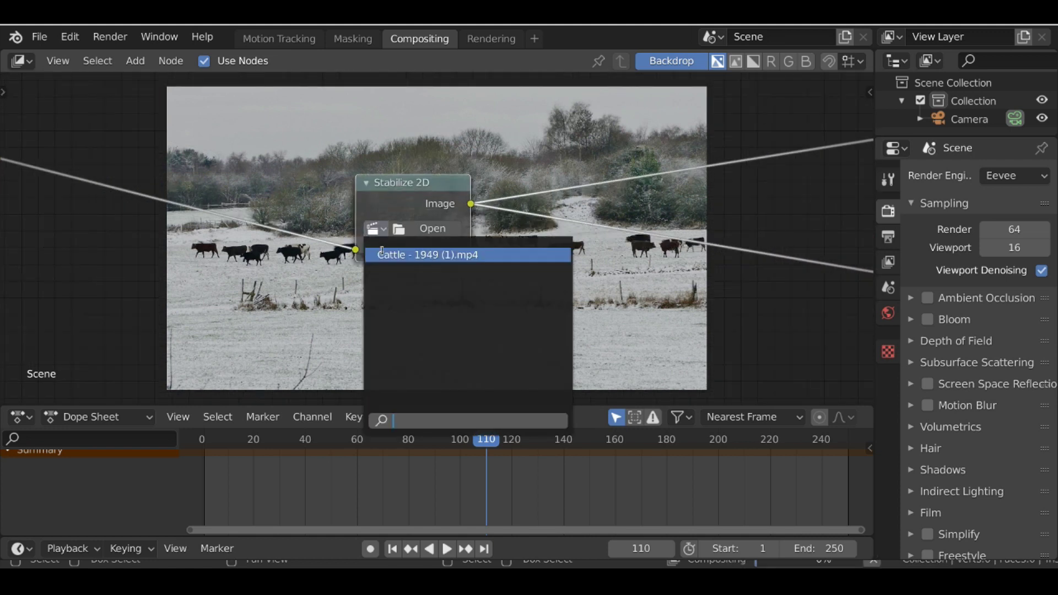
left_click(428, 254)
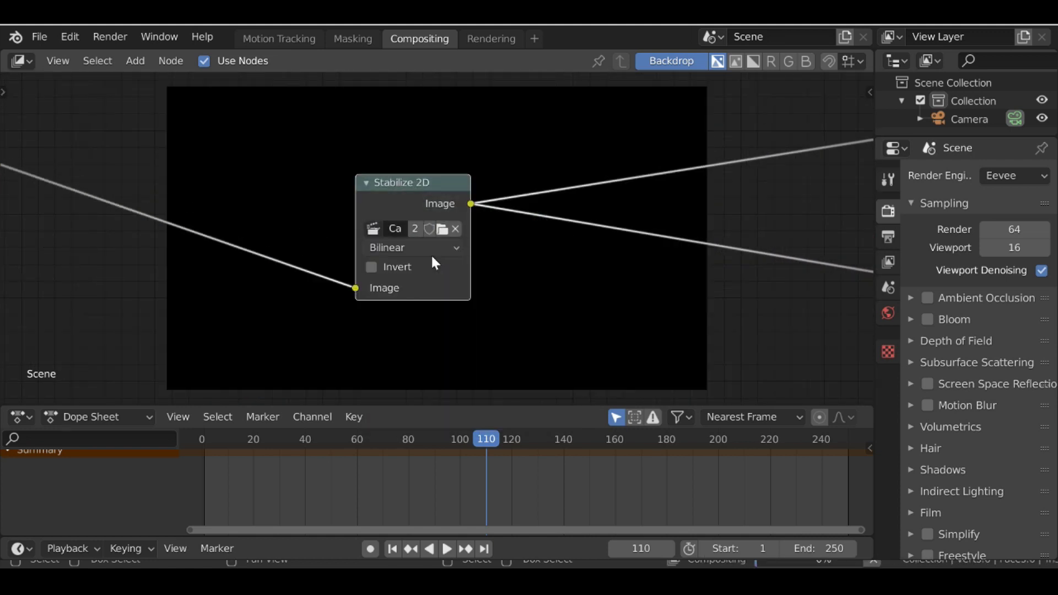
scroll(431, 254, "down", 3)
Step: Check stabilization at frames 114 and 141, then shift the Stabilize 2D node left
left_click(494, 493)
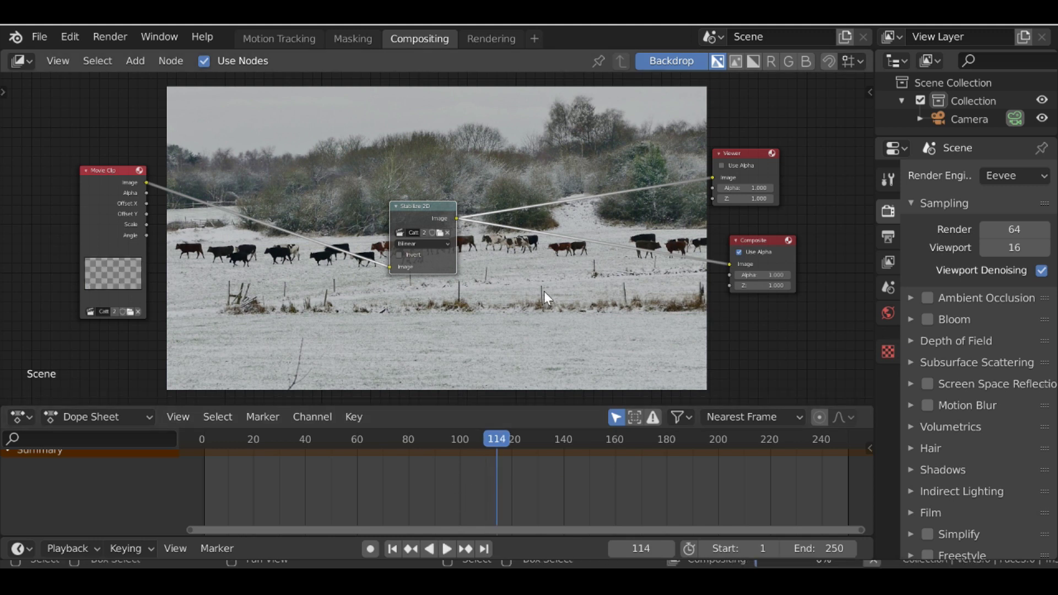
middle_click_drag(559, 292, 468, 123)
left_click(566, 476)
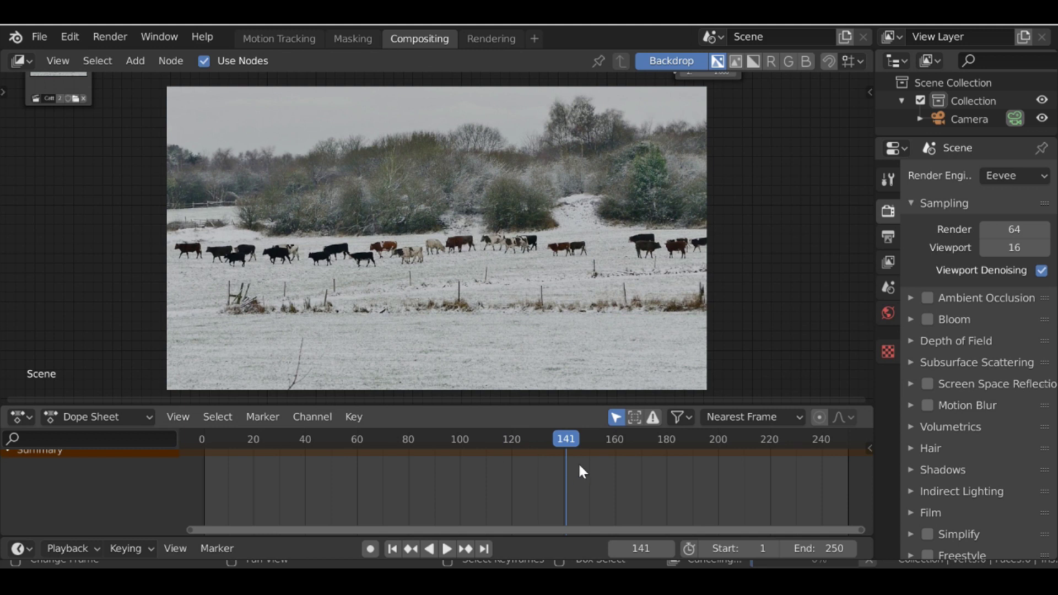
key("Home")
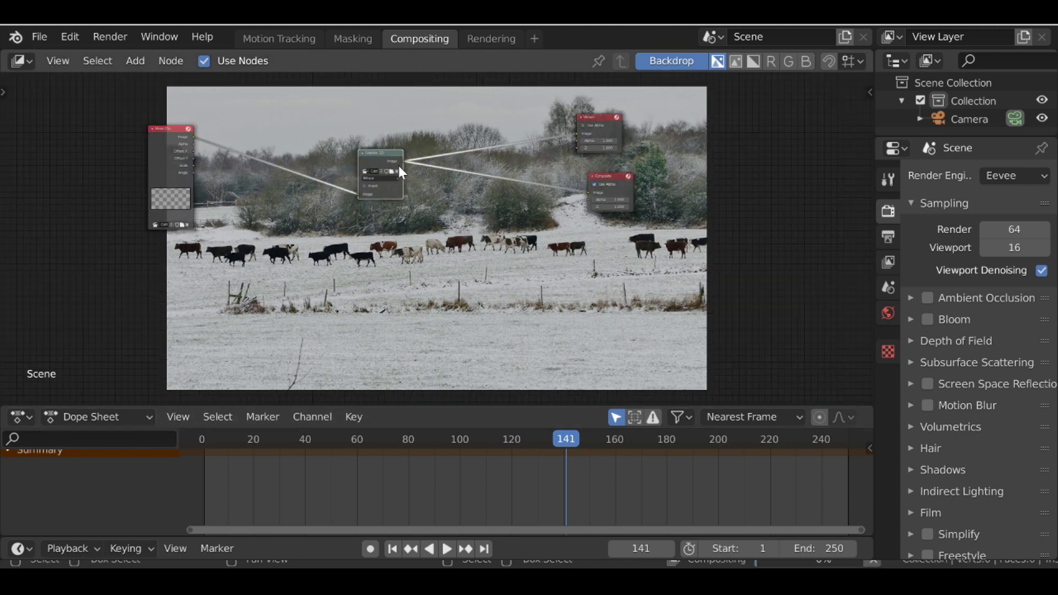
left_click_drag(379, 157, 303, 147)
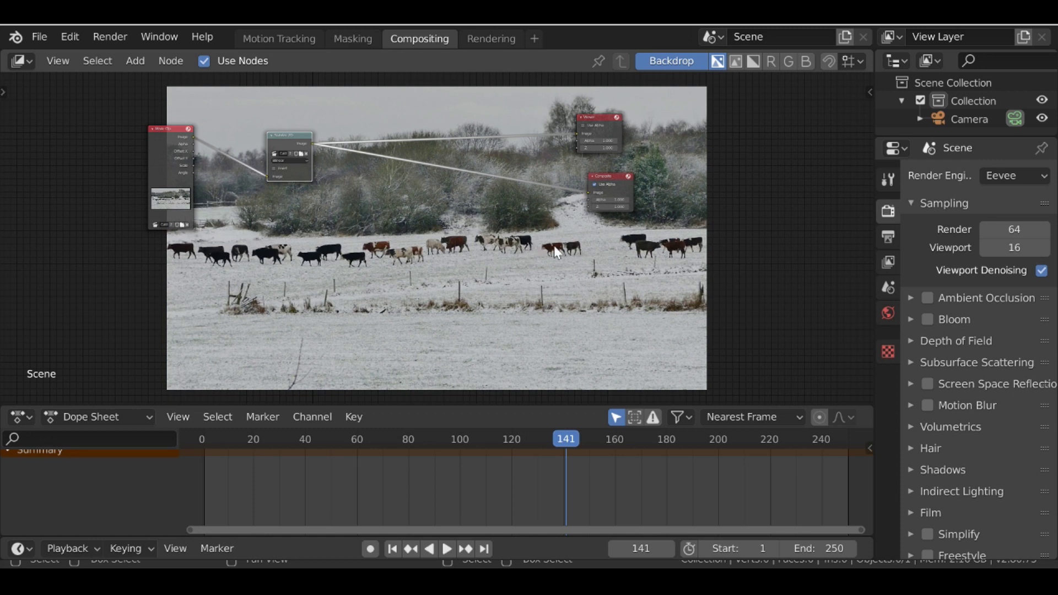
Step: In Output properties, choose an output folder and switch File Format from PNG to FFmpeg video
left_click(894, 235)
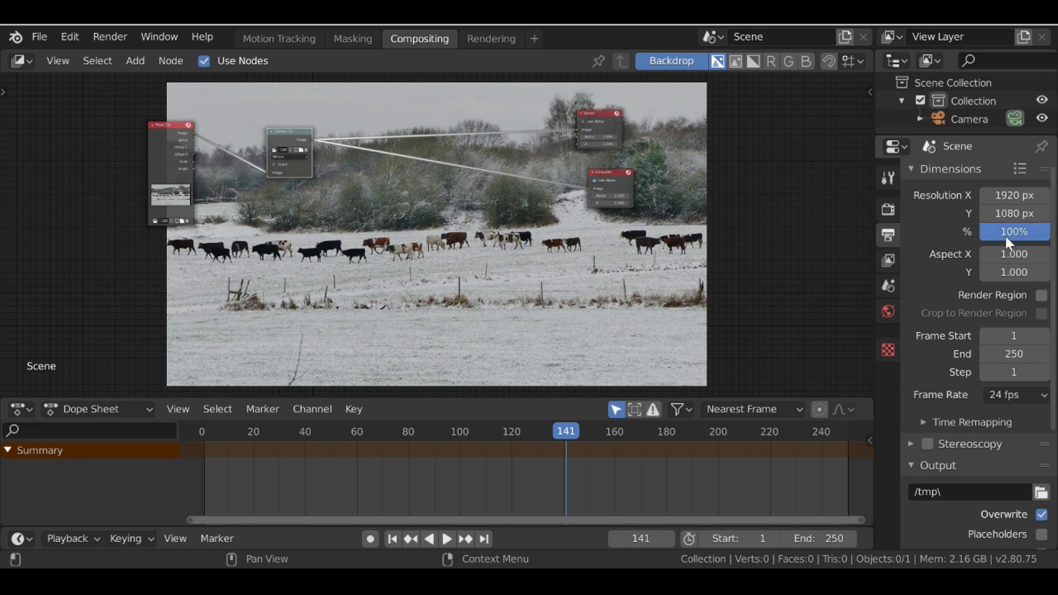
scroll(974, 243, "down", 3)
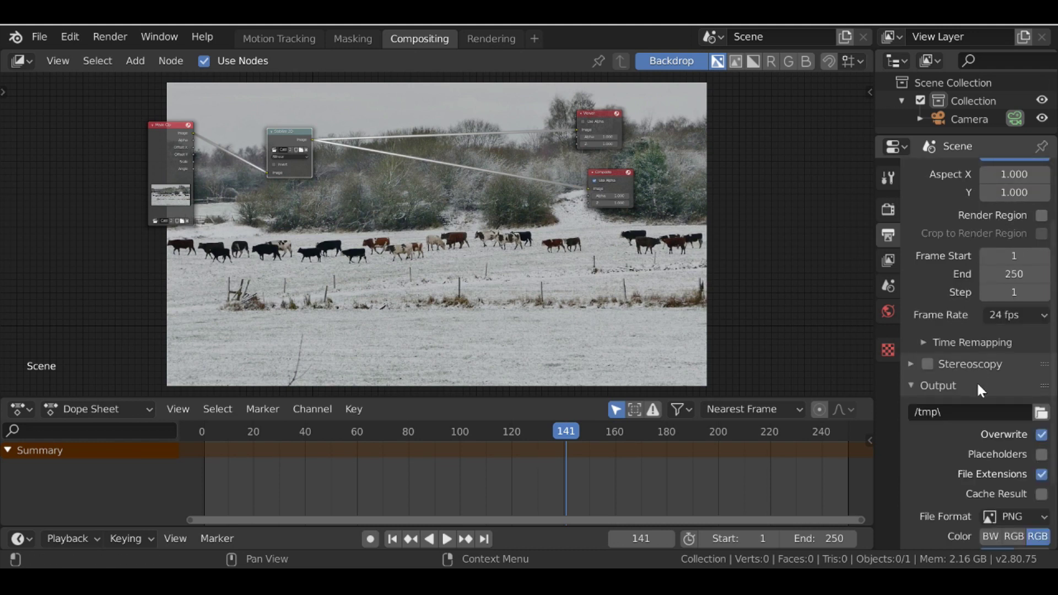
left_click(1041, 412)
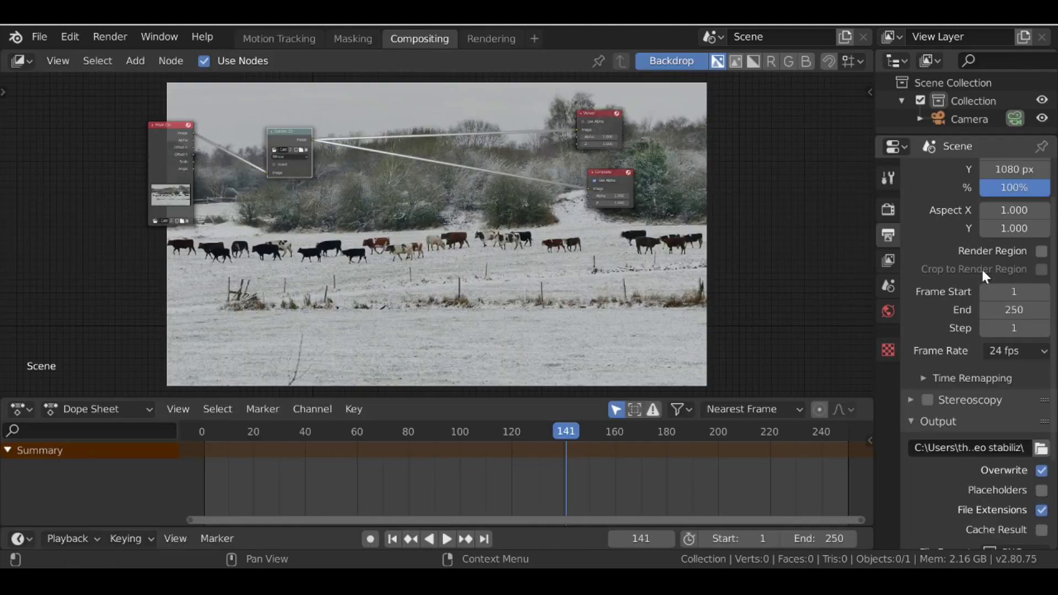
scroll(981, 273, "down", 4)
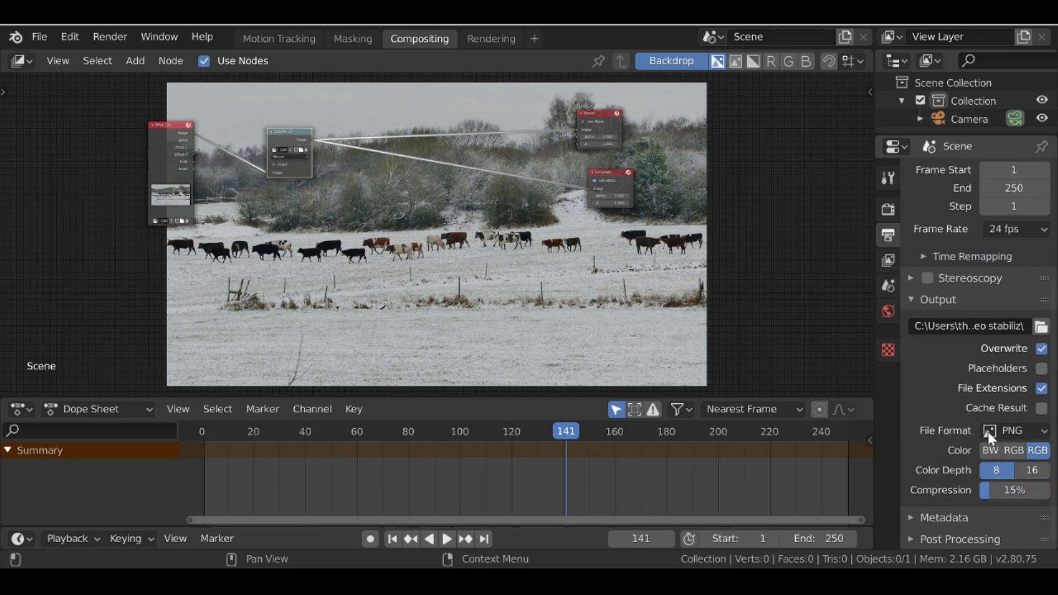
left_click(1022, 429)
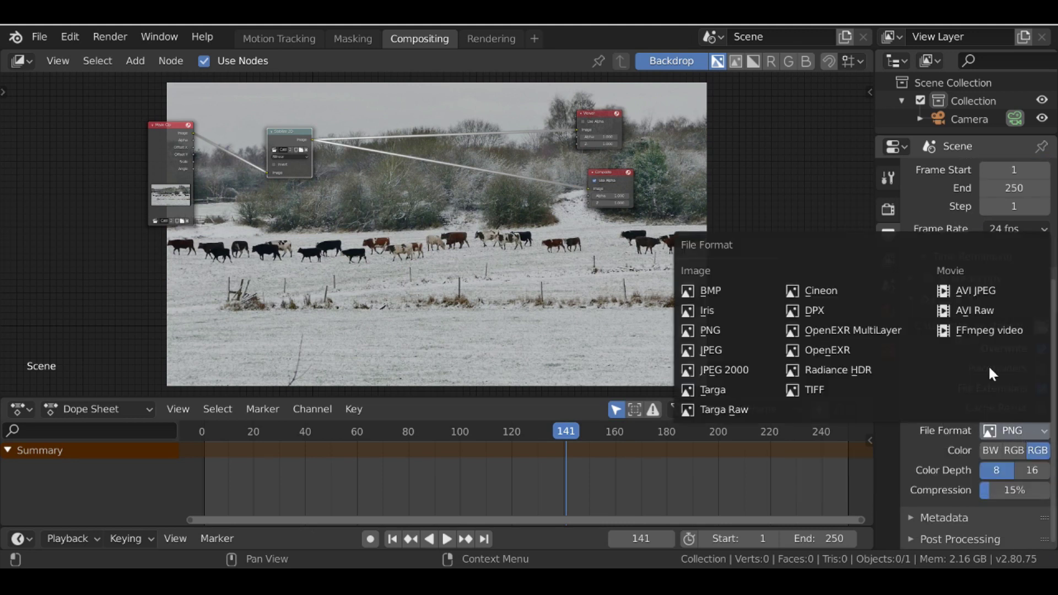
left_click(1014, 333)
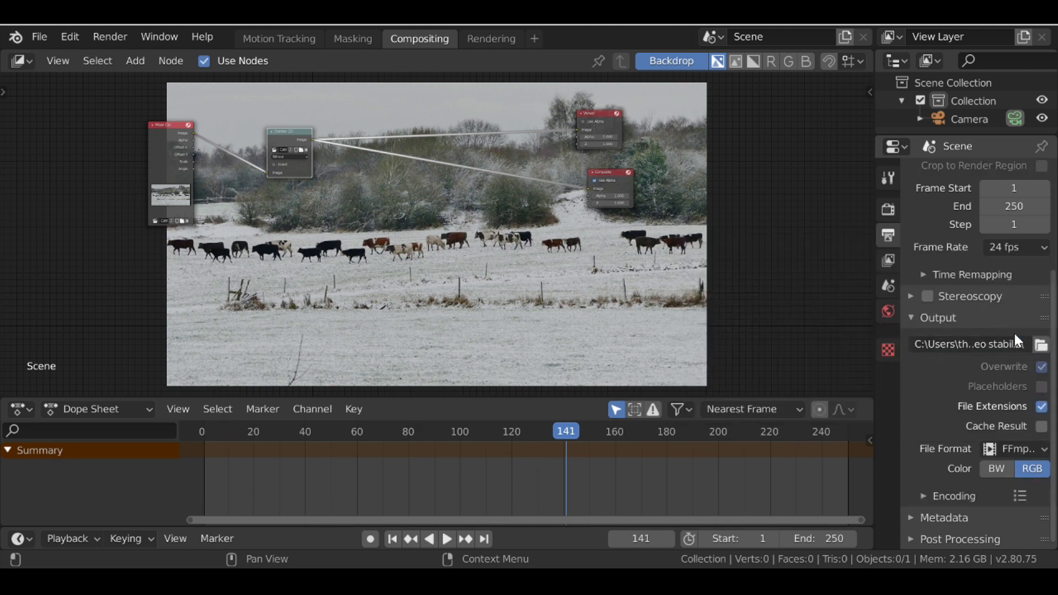
Step: Start rendering the full animation with Render > Render Animation
left_click(122, 35)
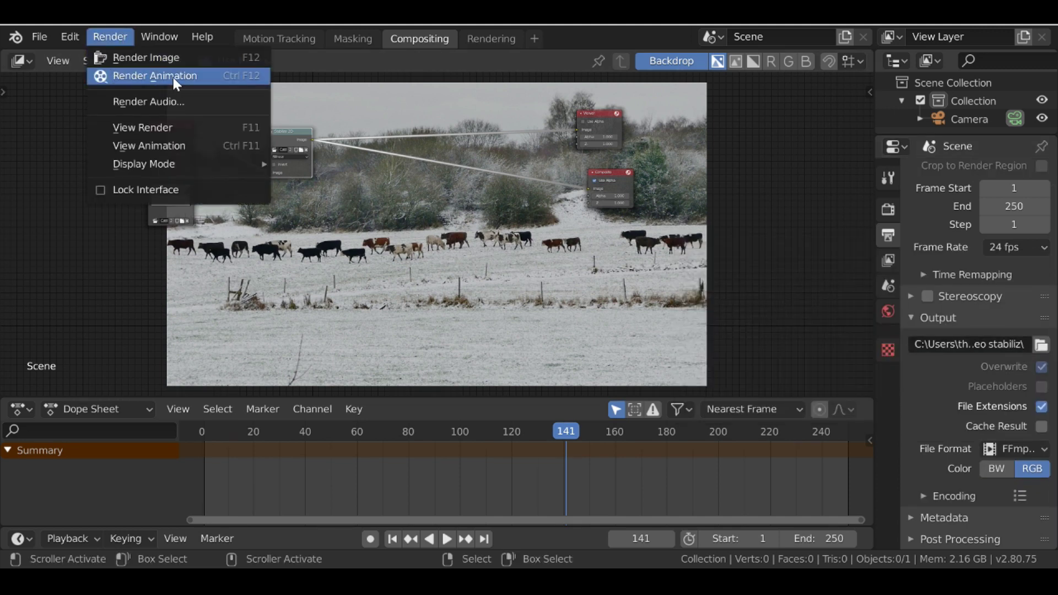
left_click(231, 76)
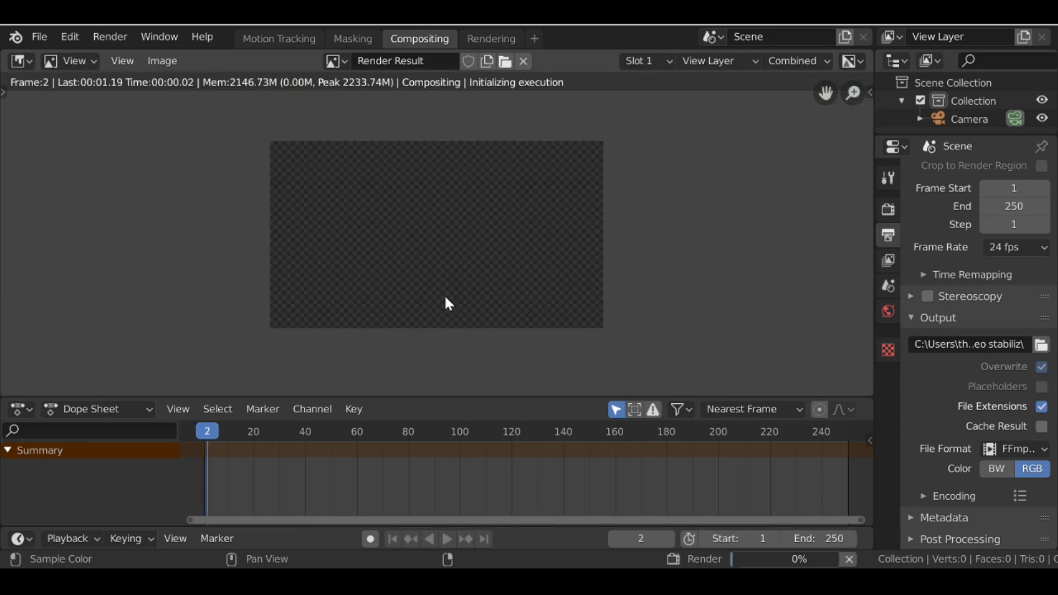